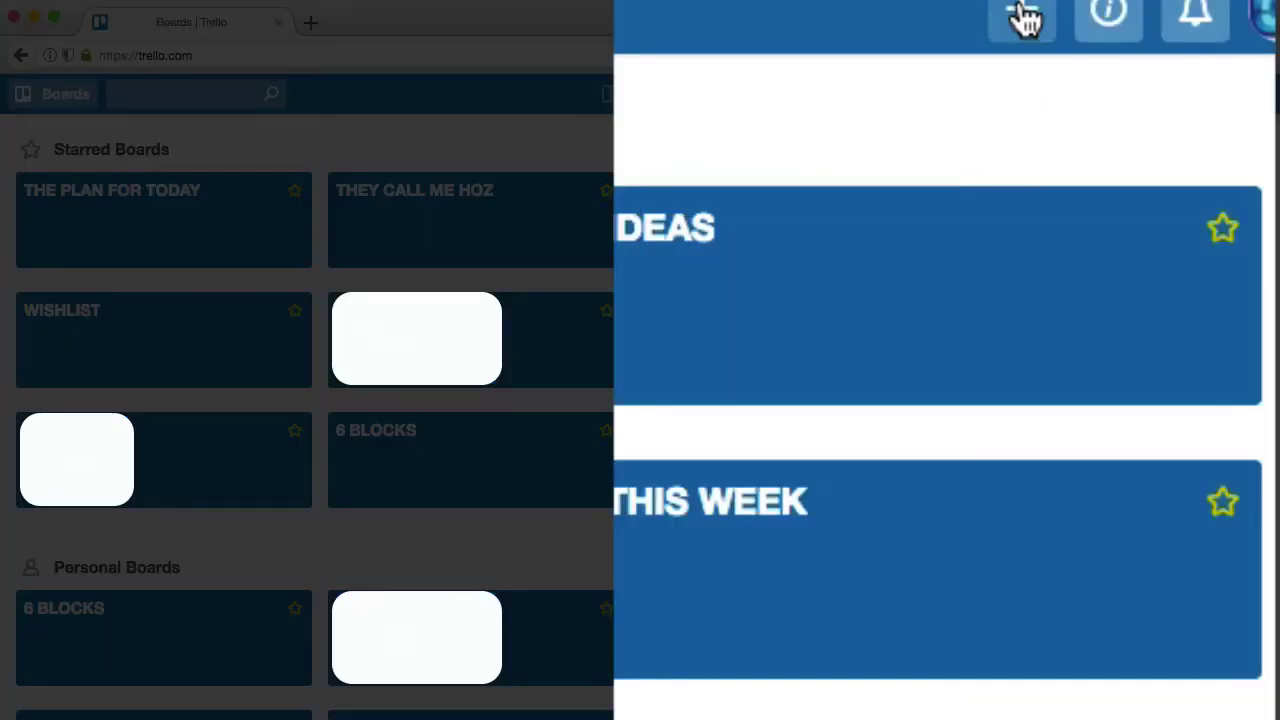
Step: Create a new private board titled "TEST BOARD"
{"action": "left_click", "coordinate": [1143, 94]}
{"action": "left_click", "coordinate": [865, 278]}
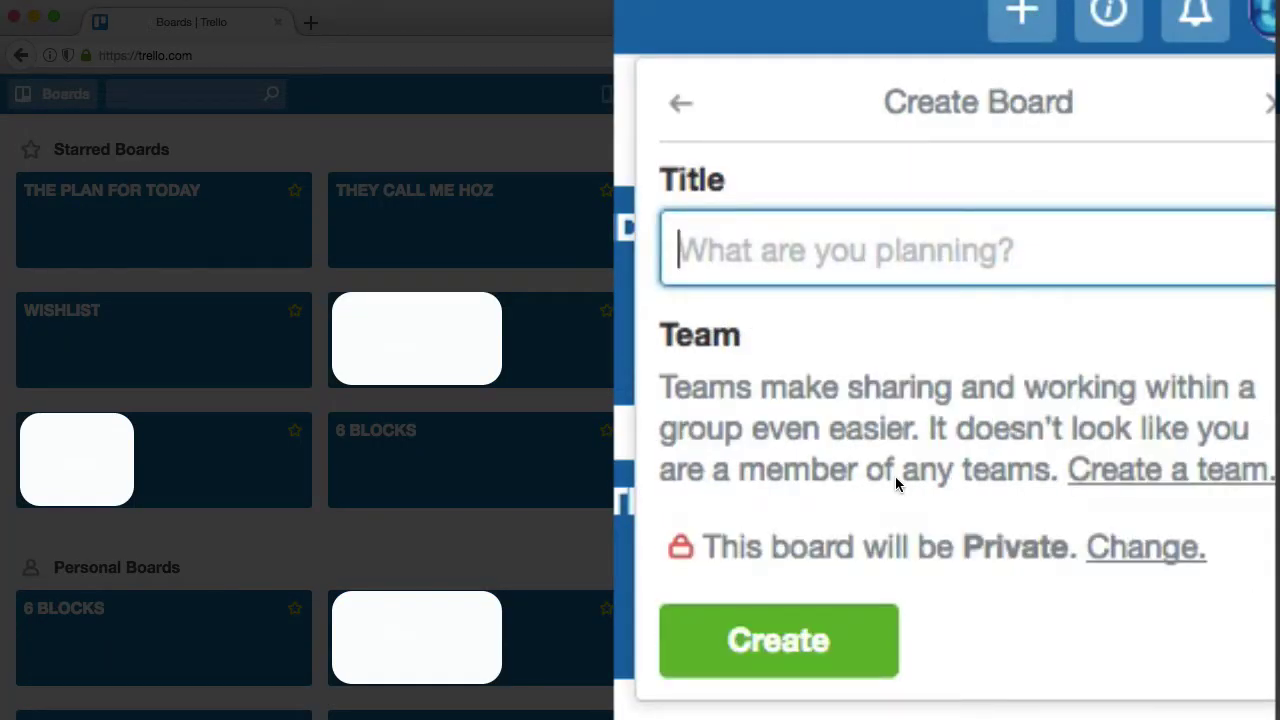
{"action": "type", "text": "TETS"}
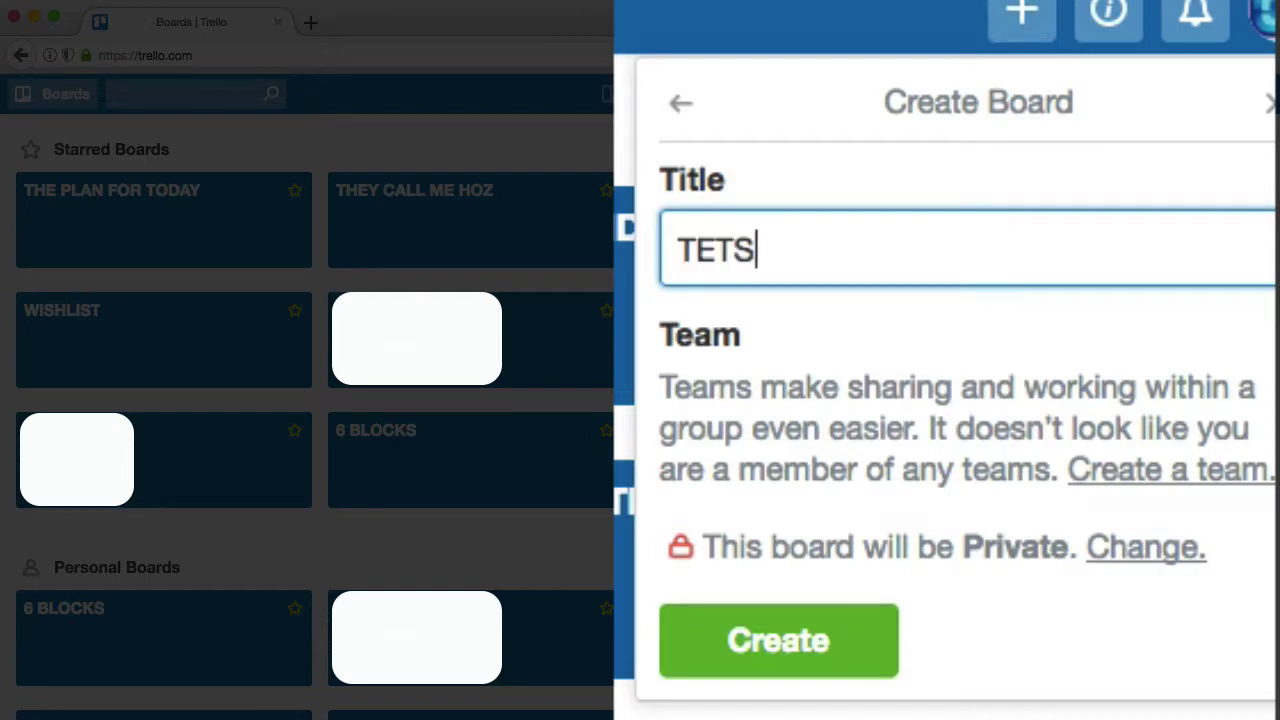
{"action": "key", "text": "BackSpace"}
{"action": "key", "text": "BackSpace"}
{"action": "type", "text": "ST BOARD"}
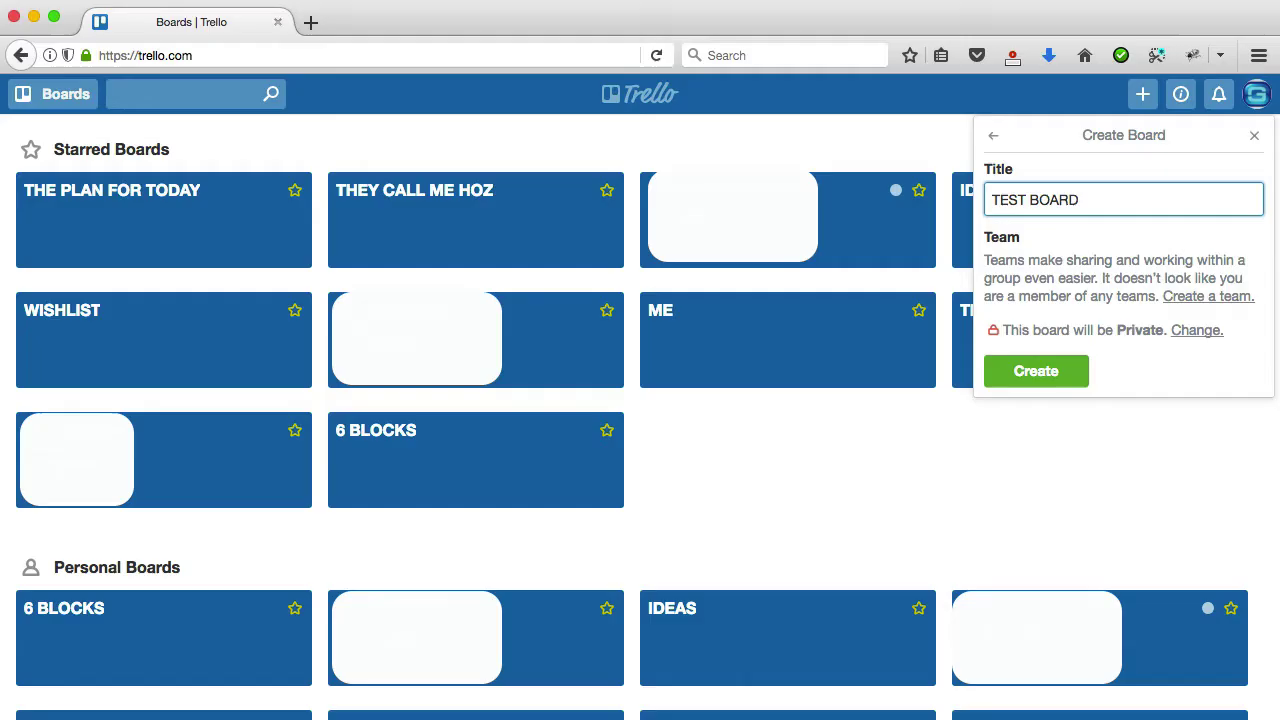
{"action": "key", "text": "Return"}
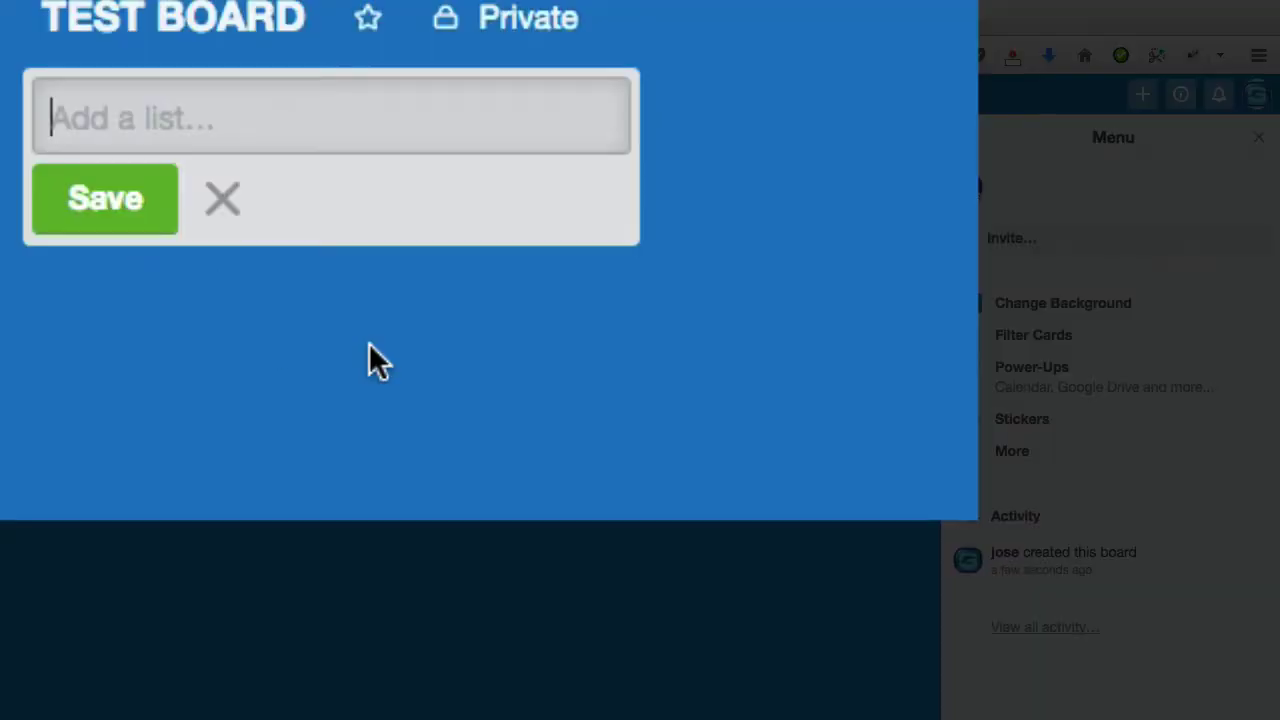
Step: Add two lists named "MONDAY" and "TUESDAY" to the new board
{"action": "type", "text": "MO"}
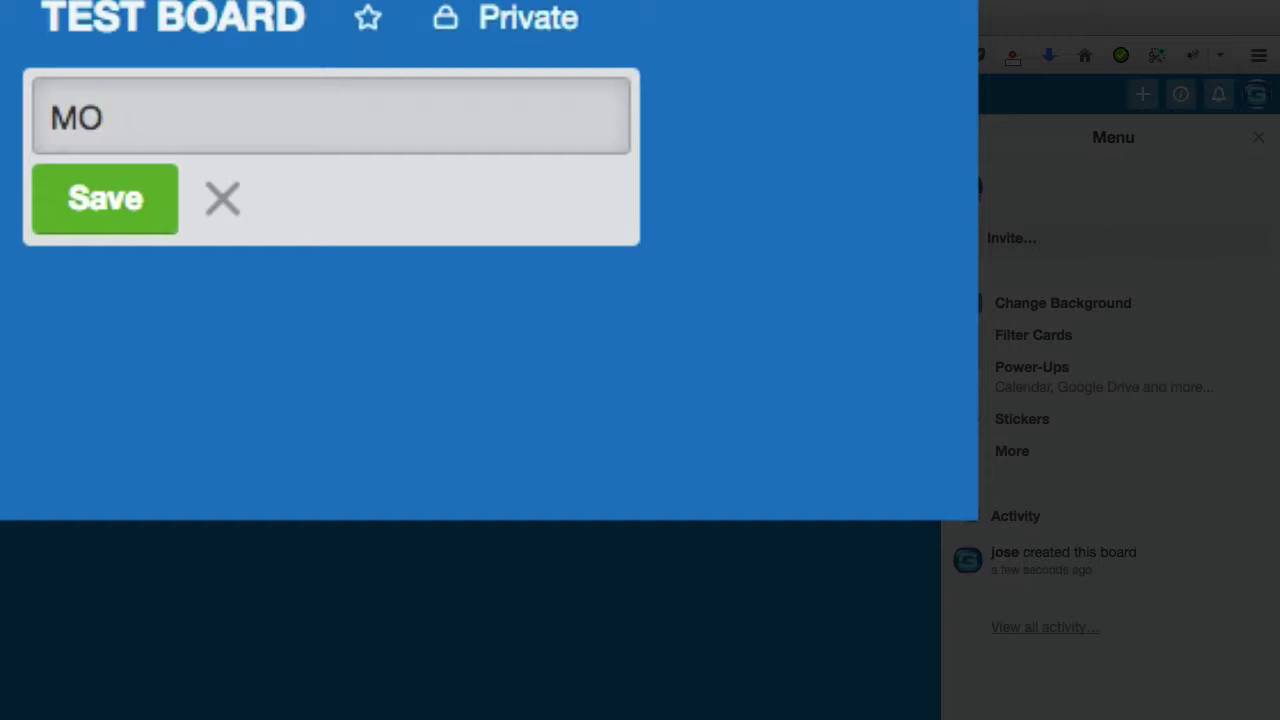
{"action": "type", "text": "NDAY"}
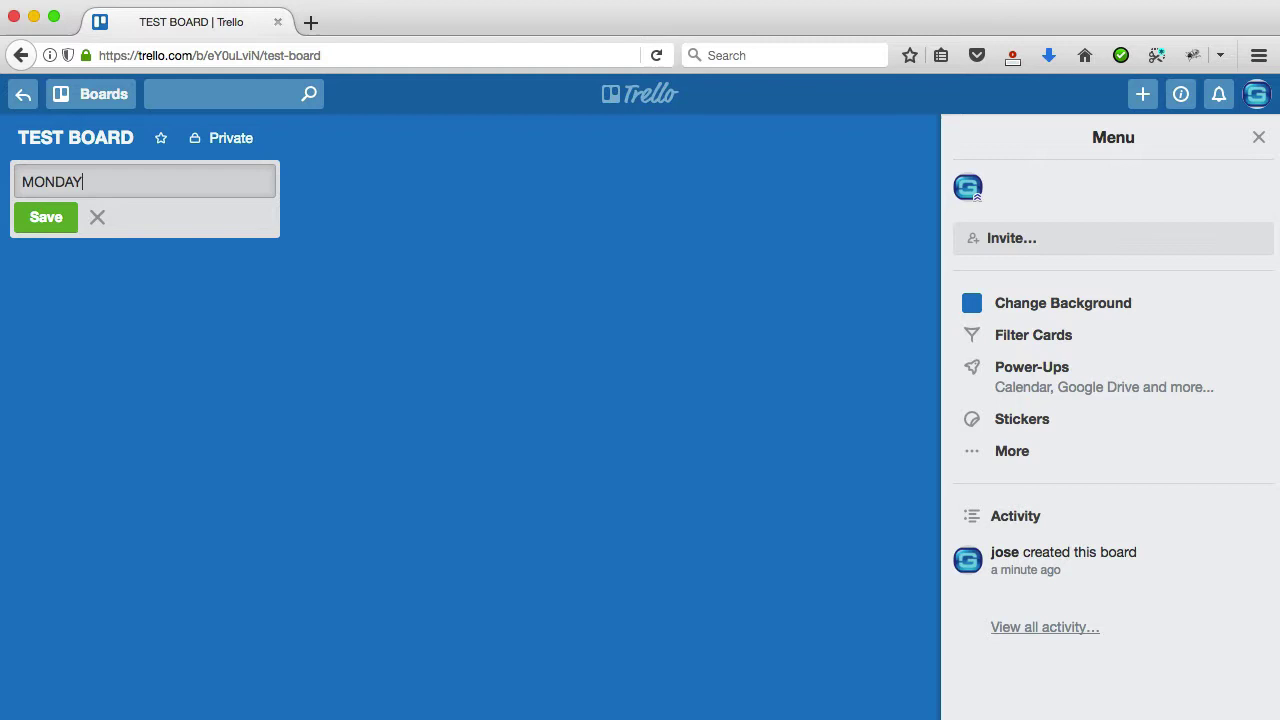
{"action": "key", "text": "Return"}
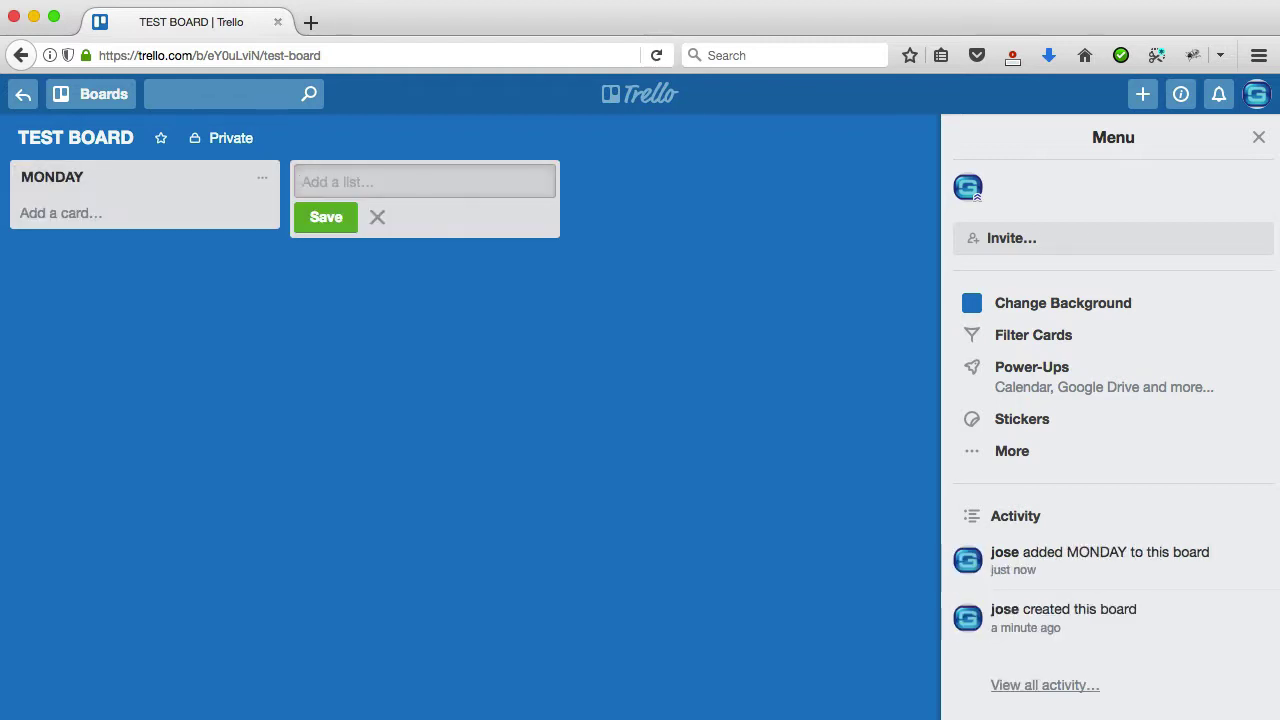
{"action": "type", "text": "TUESDAY"}
{"action": "key", "text": "Return"}
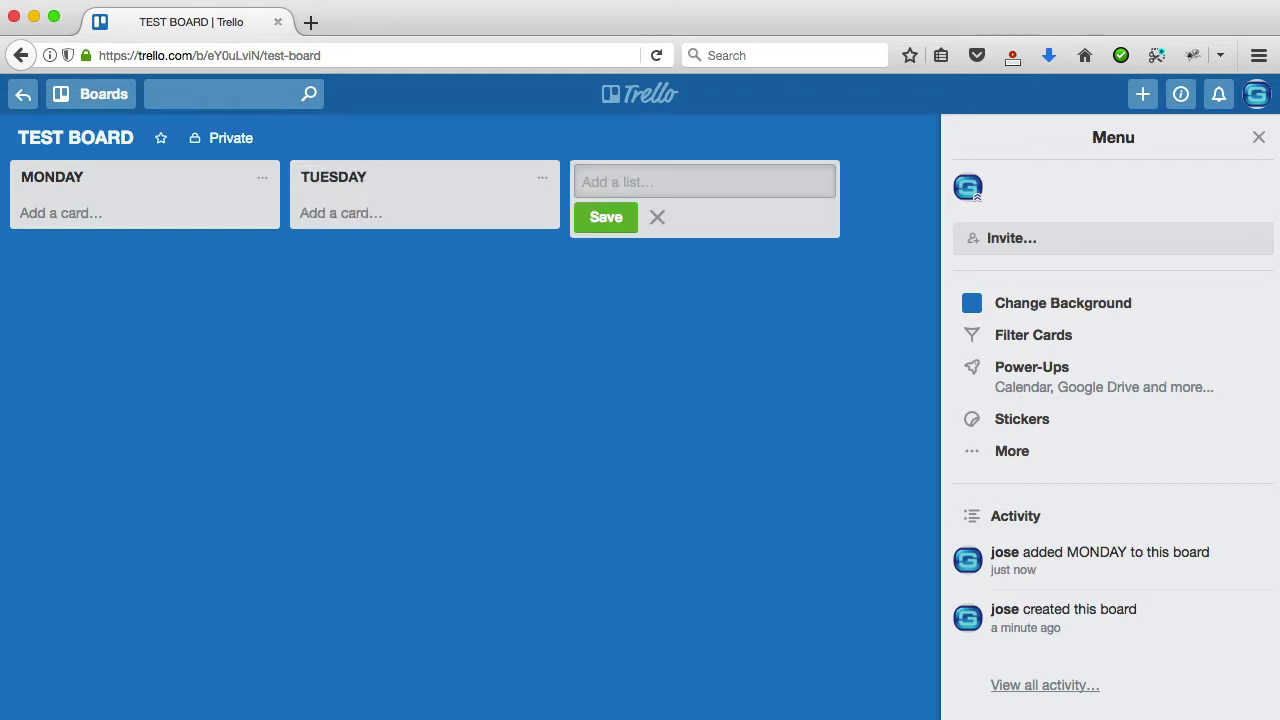
Step: Add a third list named "WED" after the TUESDAY list
{"action": "type", "text": "WEDN"}
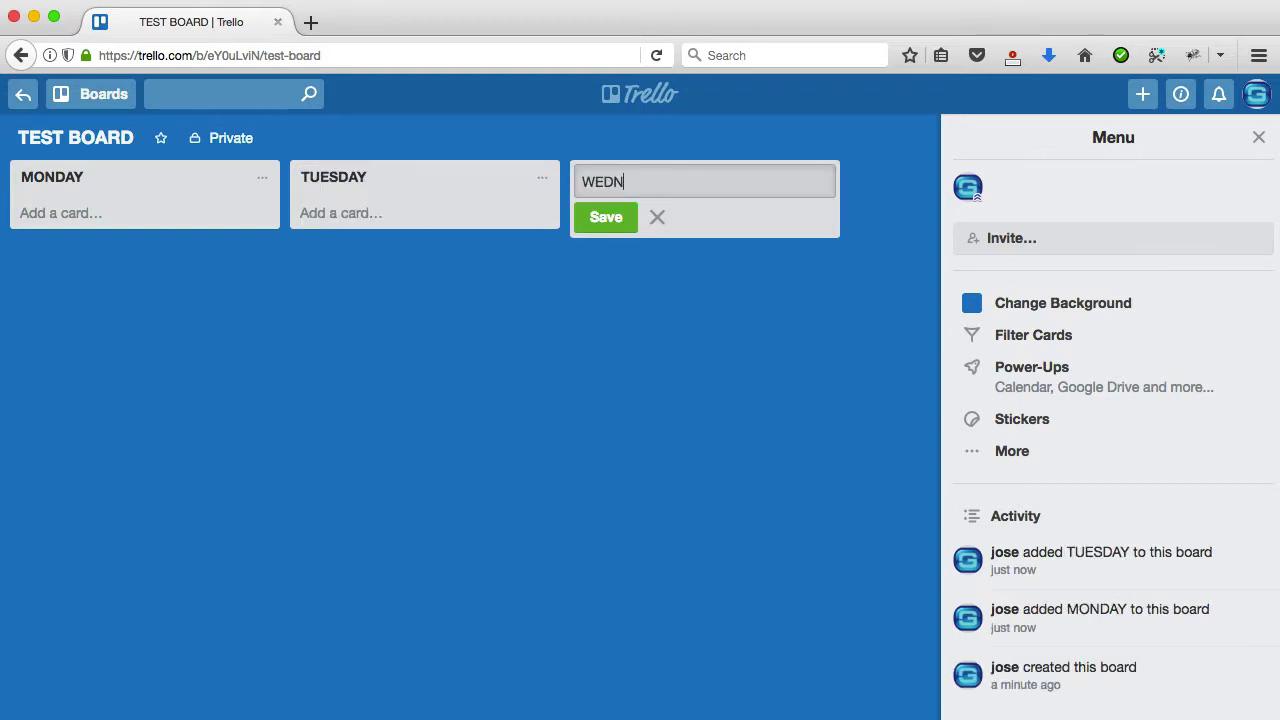
{"action": "type", "text": "ESSAY"}
{"action": "key", "text": "BackSpace"}
{"action": "key", "text": "BackSpace"}
{"action": "key", "text": "BackSpace"}
{"action": "key", "text": "BackSpace"}
{"action": "key", "text": "BackSpace"}
{"action": "key", "text": "BackSpace"}
{"action": "key", "text": "BackSpace"}
{"action": "type", "text": "D"}
{"action": "key", "text": "Return"}
Step: Add the lists "THU", "FRI", "SAT" and "SUN" after WED and end list entry
{"action": "type", "text": "T"}
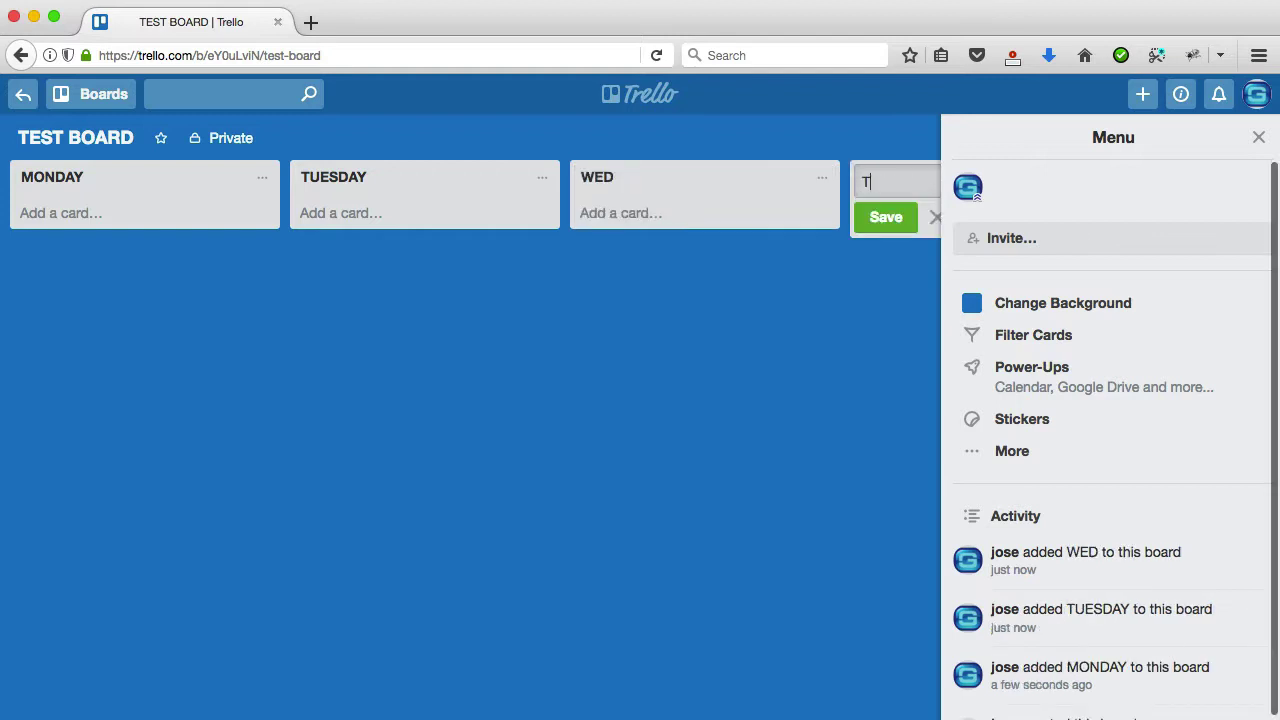
{"action": "type", "text": "HU"}
{"action": "key", "text": "Return"}
{"action": "type", "text": "FR"}
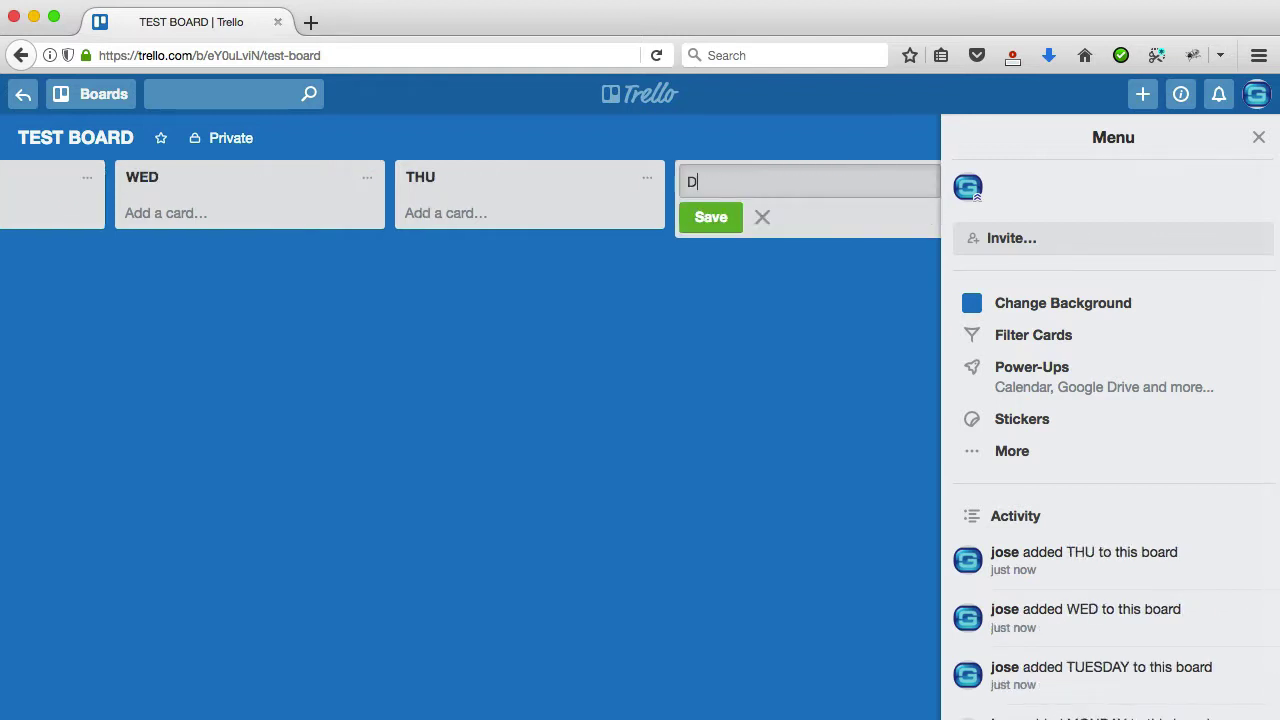
{"action": "type", "text": "I"}
{"action": "key", "text": "Return"}
{"action": "type", "text": "SAT"}
{"action": "key", "text": "Return"}
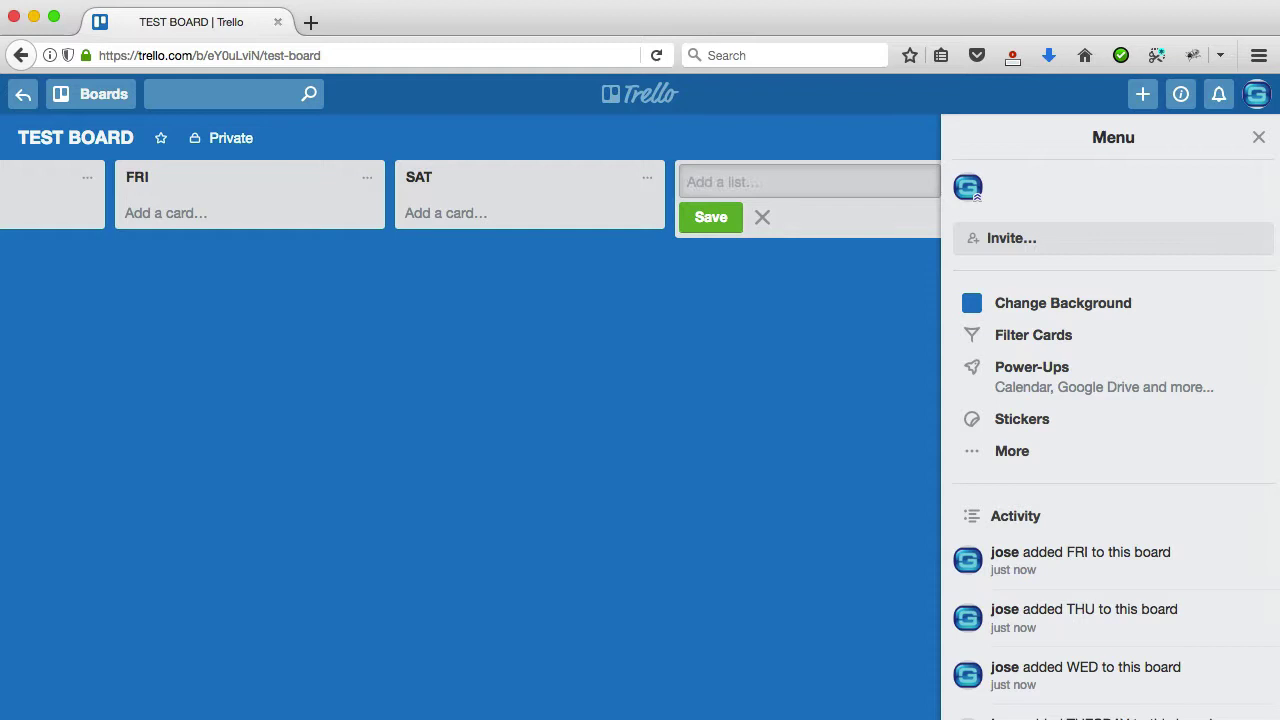
{"action": "type", "text": "SUN"}
{"action": "key", "text": "Return"}
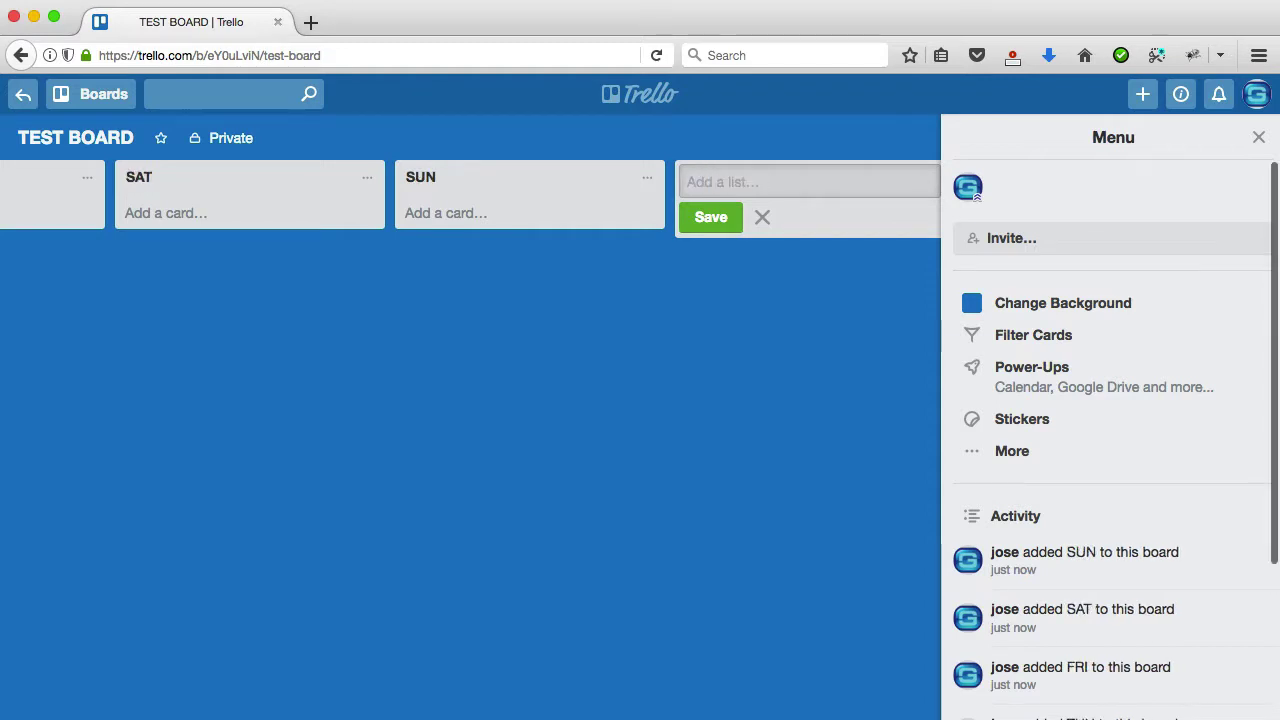
{"action": "left_click", "coordinate": [762, 218]}
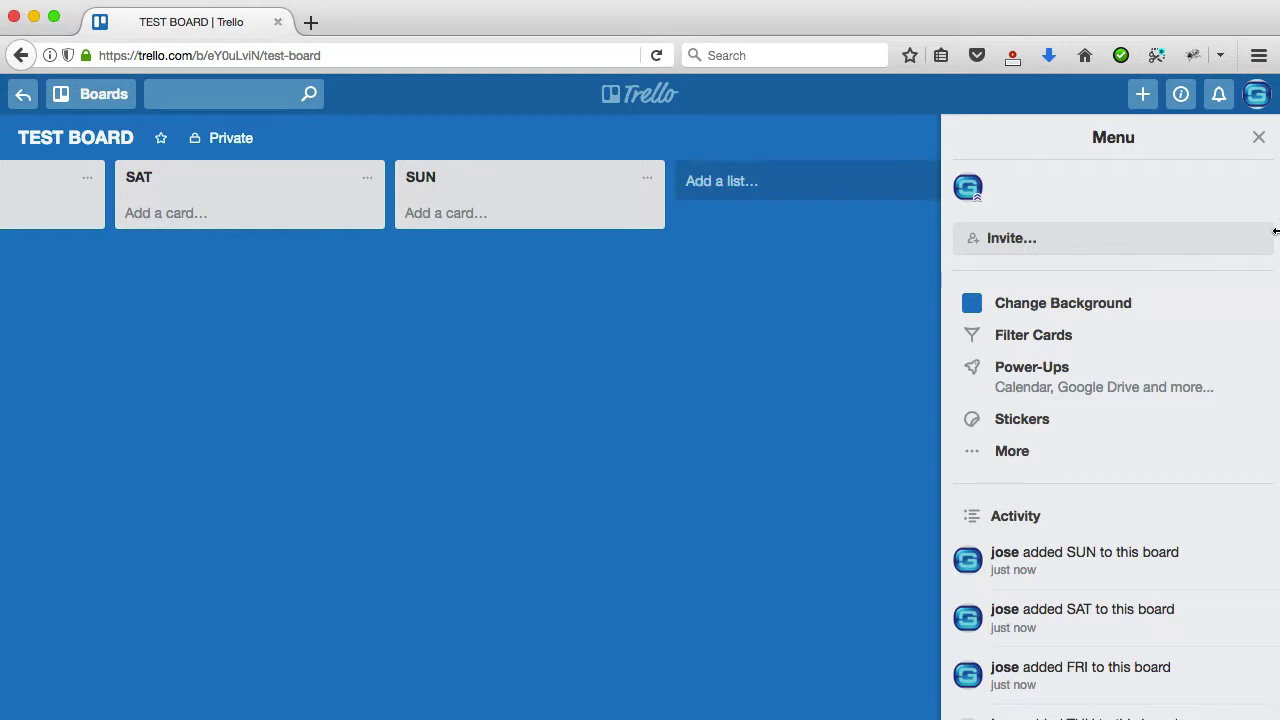
Step: Hide the board's side menu and look over the full row of lists from MONDAY to SUN
{"action": "left_click", "coordinate": [1259, 137]}
{"action": "scroll", "coordinate": [1037, 320], "scroll_direction": "left", "scroll_amount": 10}
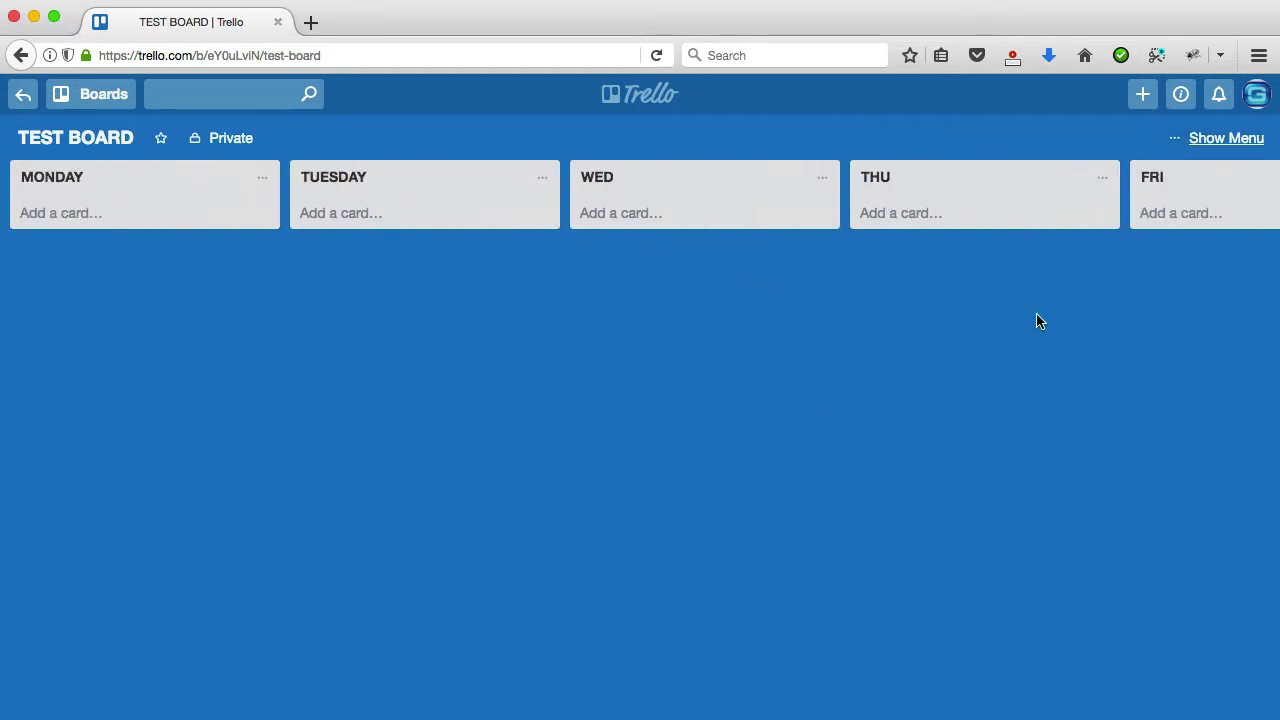
{"action": "scroll", "coordinate": [677, 330], "scroll_direction": "right", "scroll_amount": 8}
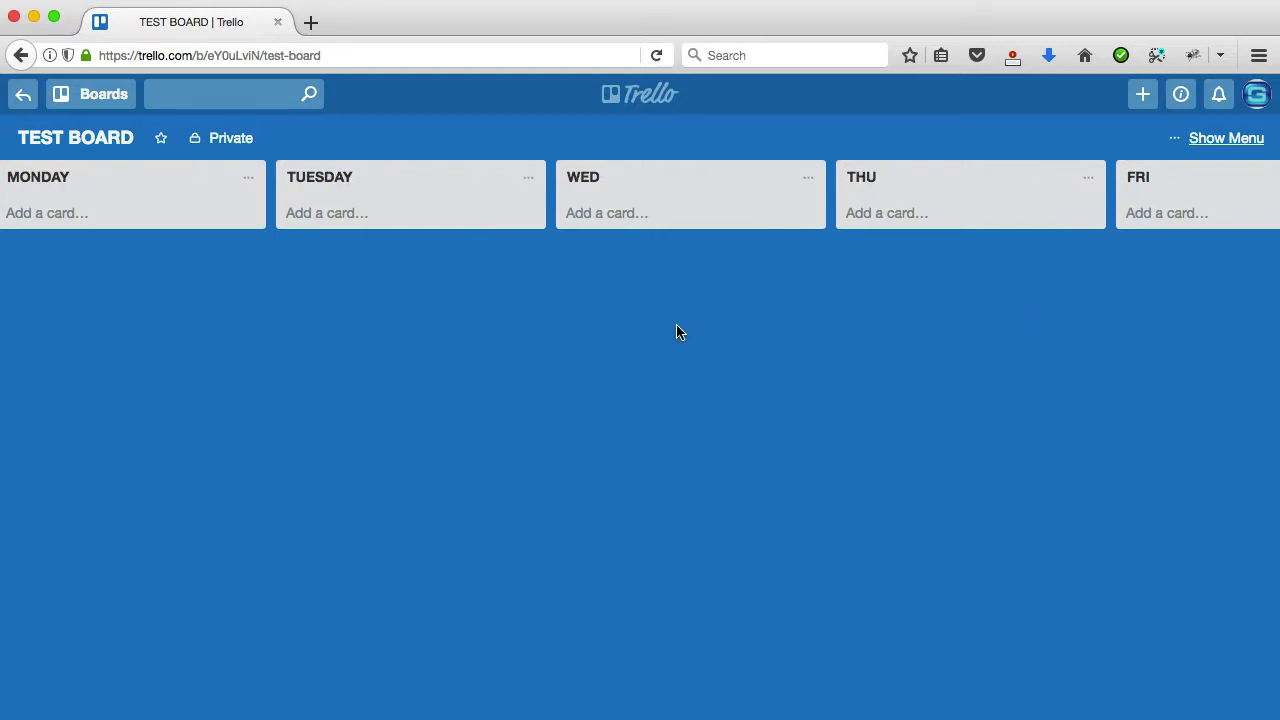
{"action": "scroll", "coordinate": [676, 328], "scroll_direction": "right", "scroll_amount": 10}
{"action": "scroll", "coordinate": [676, 328], "scroll_direction": "left", "scroll_amount": 15}
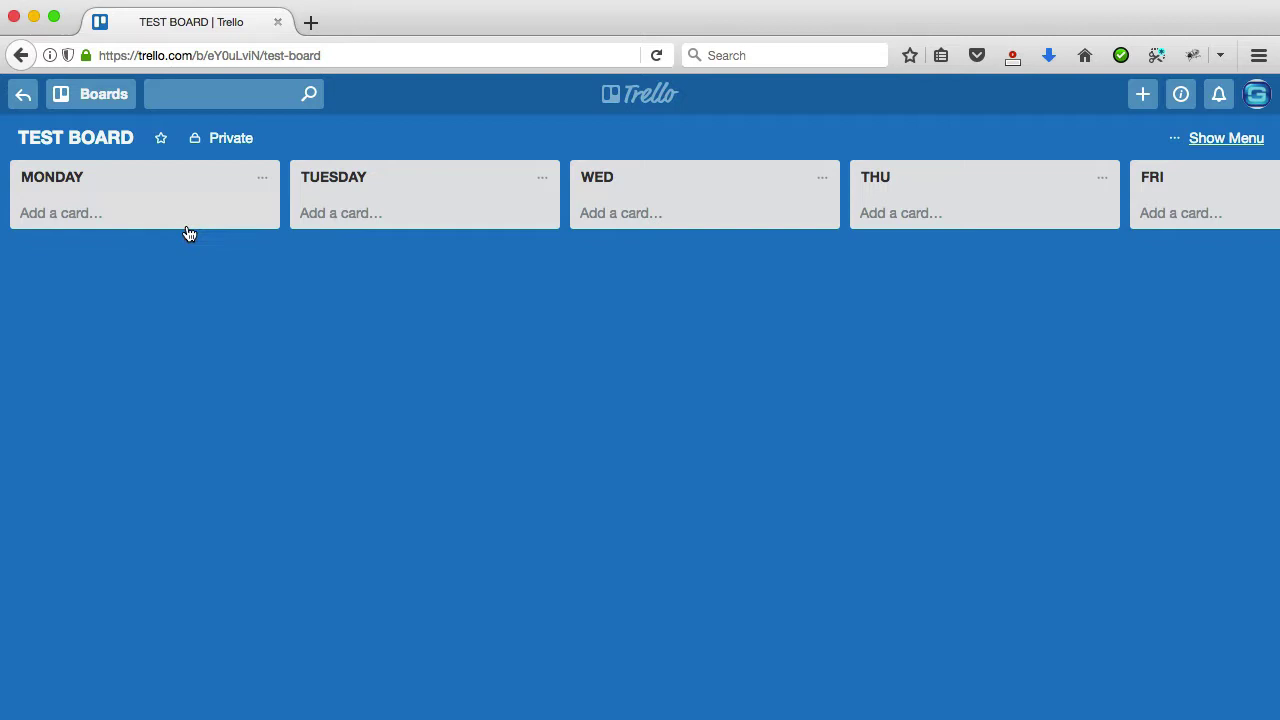
Step: Add the cards "record video", "write post" and "promote content" to the MONDAY list and end card entry
{"action": "left_click", "coordinate": [72, 221]}
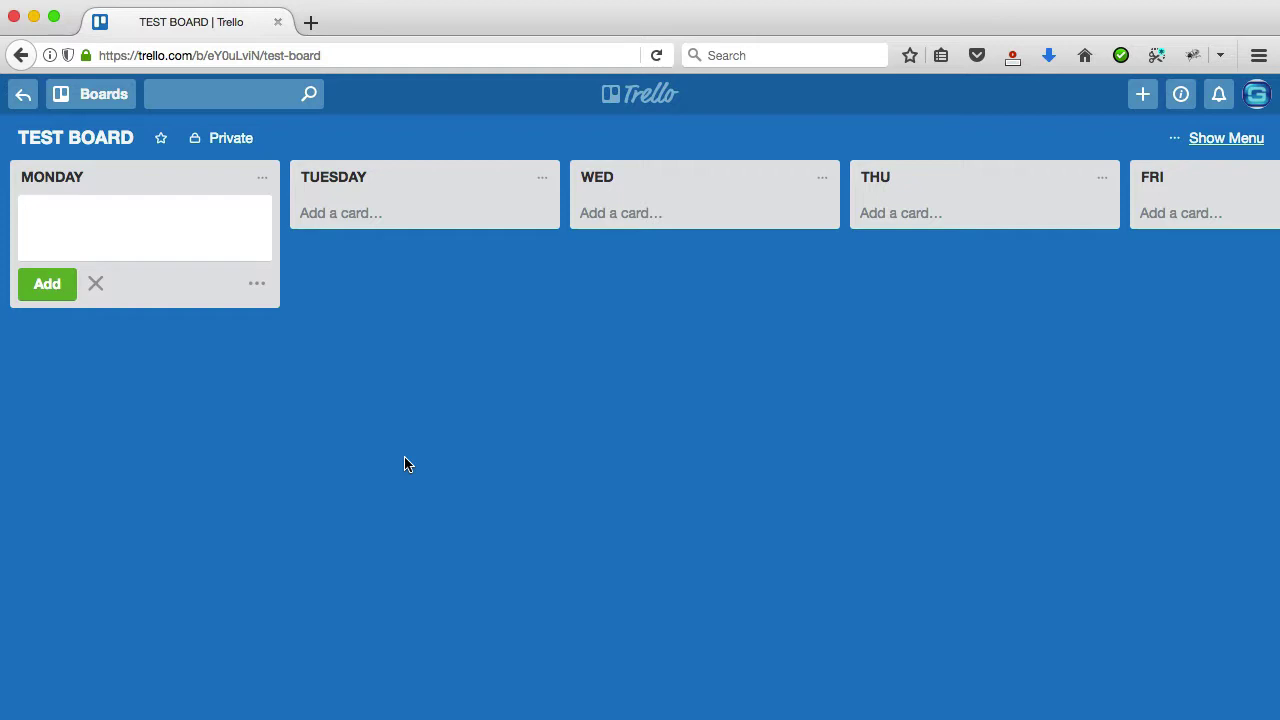
{"action": "type", "text": "record video"}
{"action": "key", "text": "Return"}
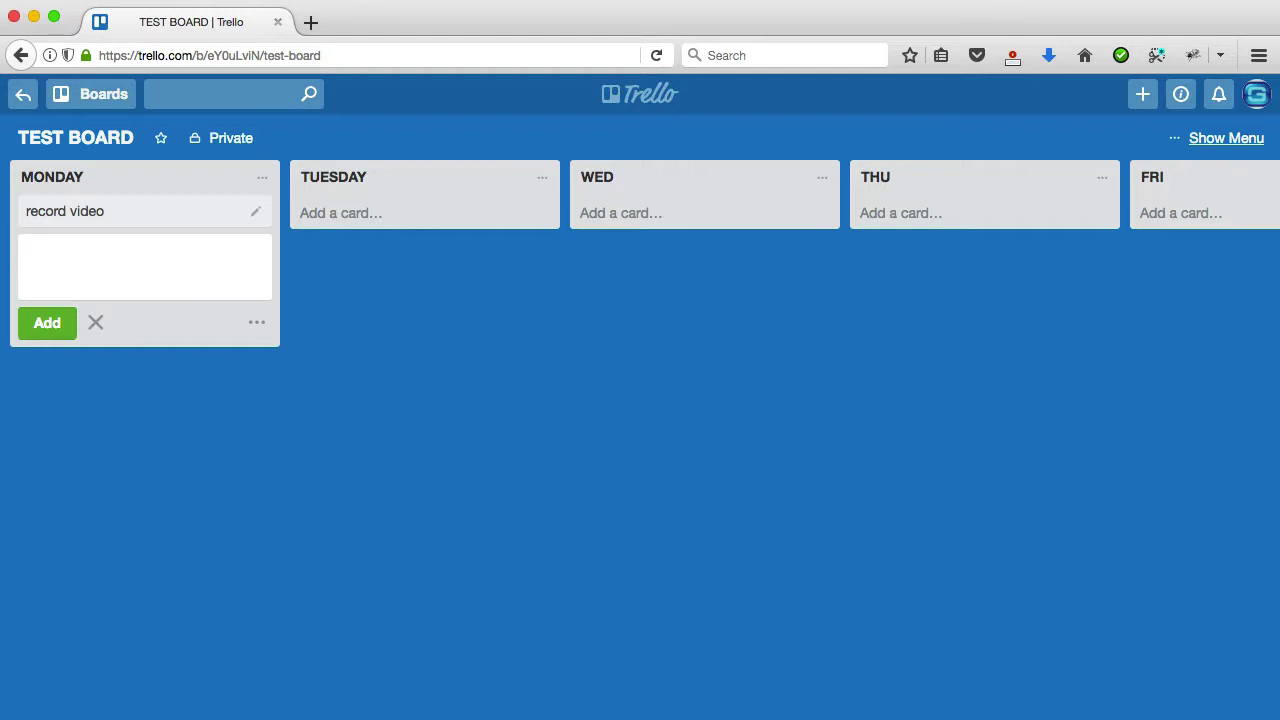
{"action": "type", "text": "write post"}
{"action": "key", "text": "Return"}
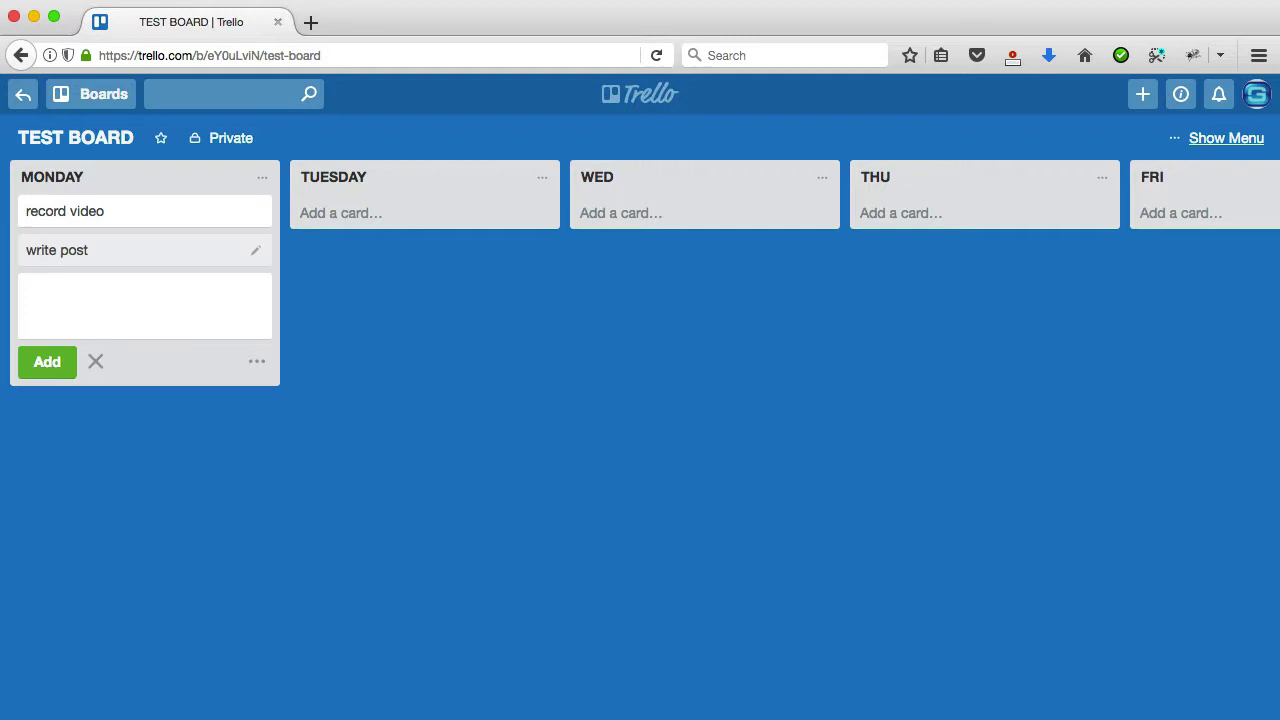
{"action": "type", "text": "promote content"}
{"action": "key", "text": "Return"}
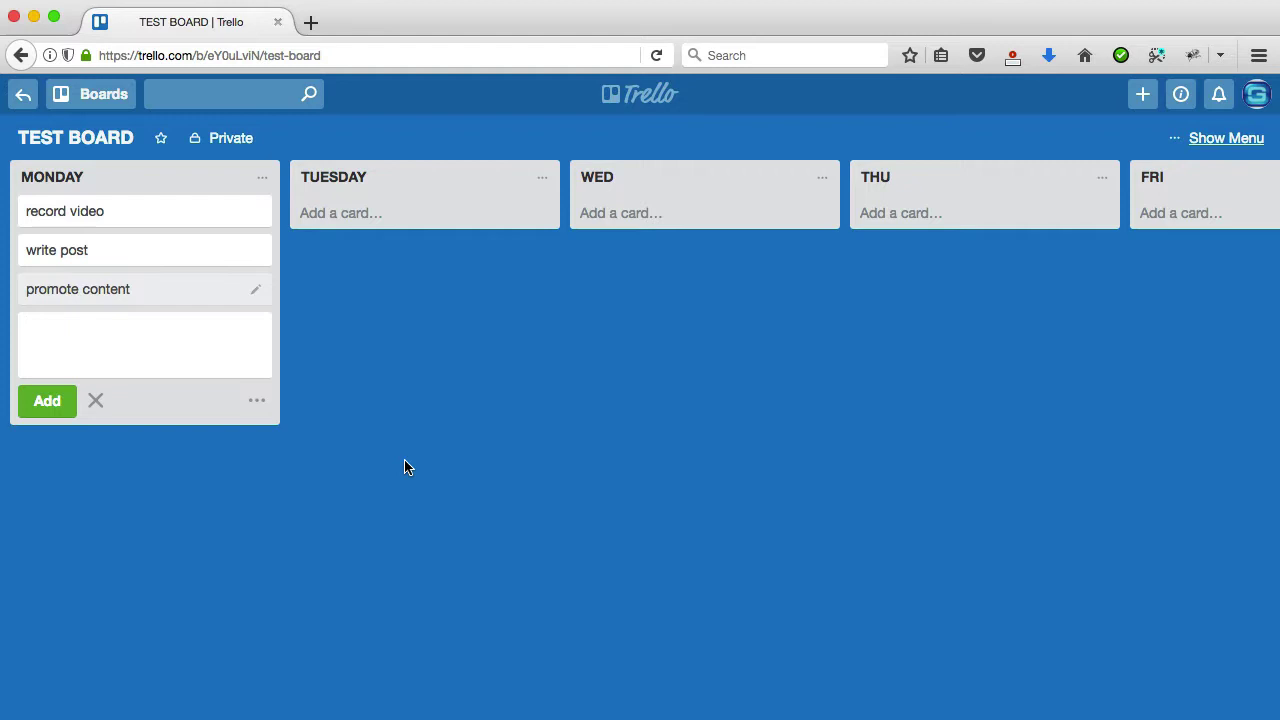
{"action": "left_click", "coordinate": [96, 401]}
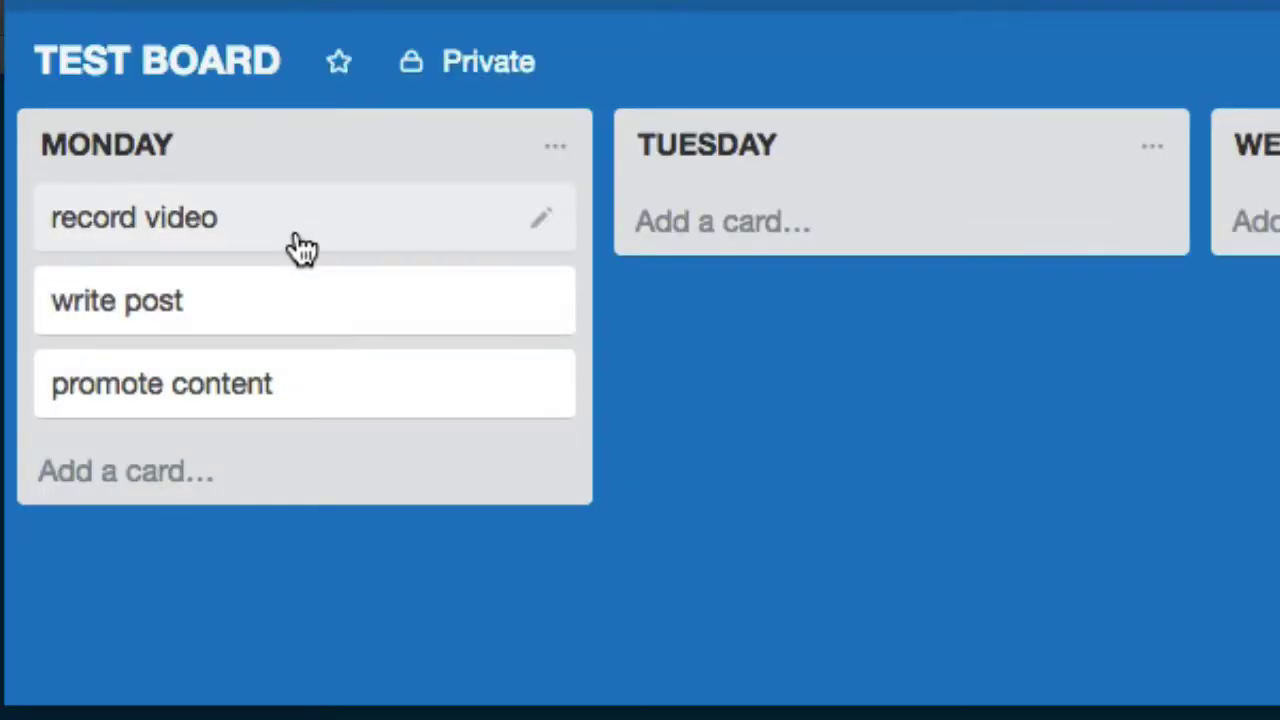
Step: Move the "record video" card to TUESDAY, "write post" to WED, and "promote content" above "record video" in TUESDAY
{"action": "left_click_drag", "start_coordinate": [296, 235], "coordinate": [780, 217]}
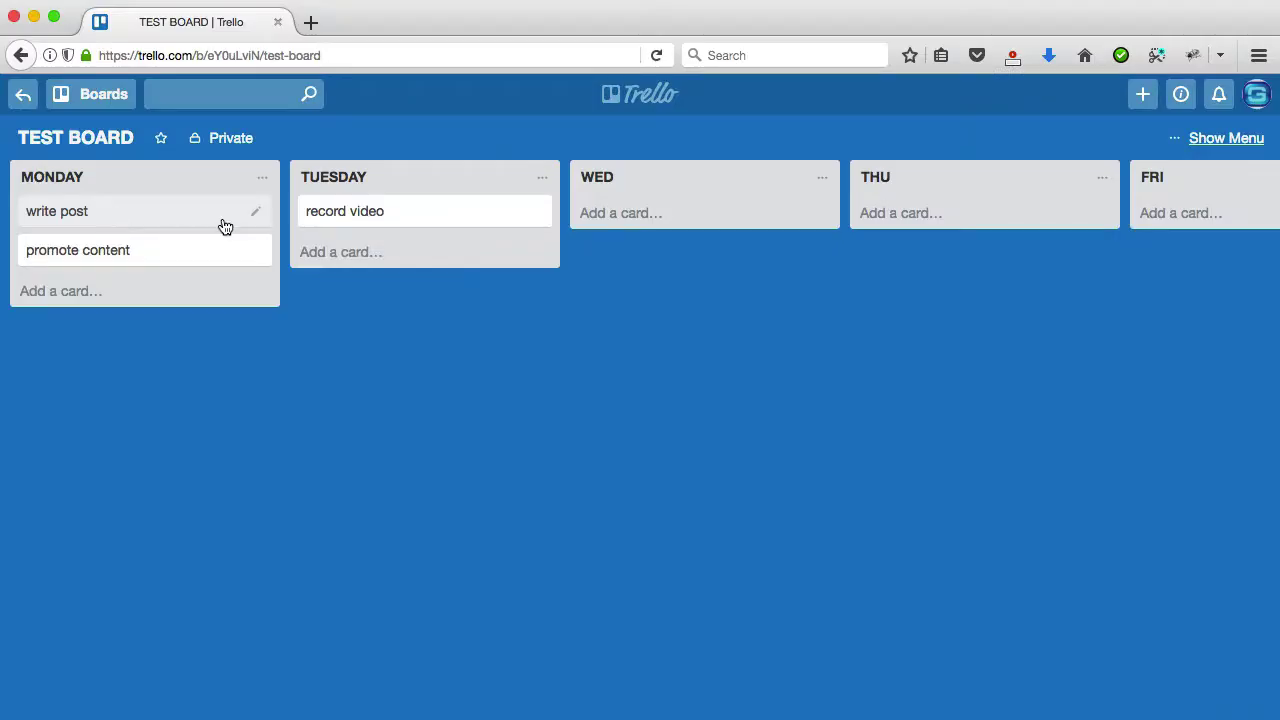
{"action": "left_click_drag", "start_coordinate": [224, 226], "coordinate": [667, 233]}
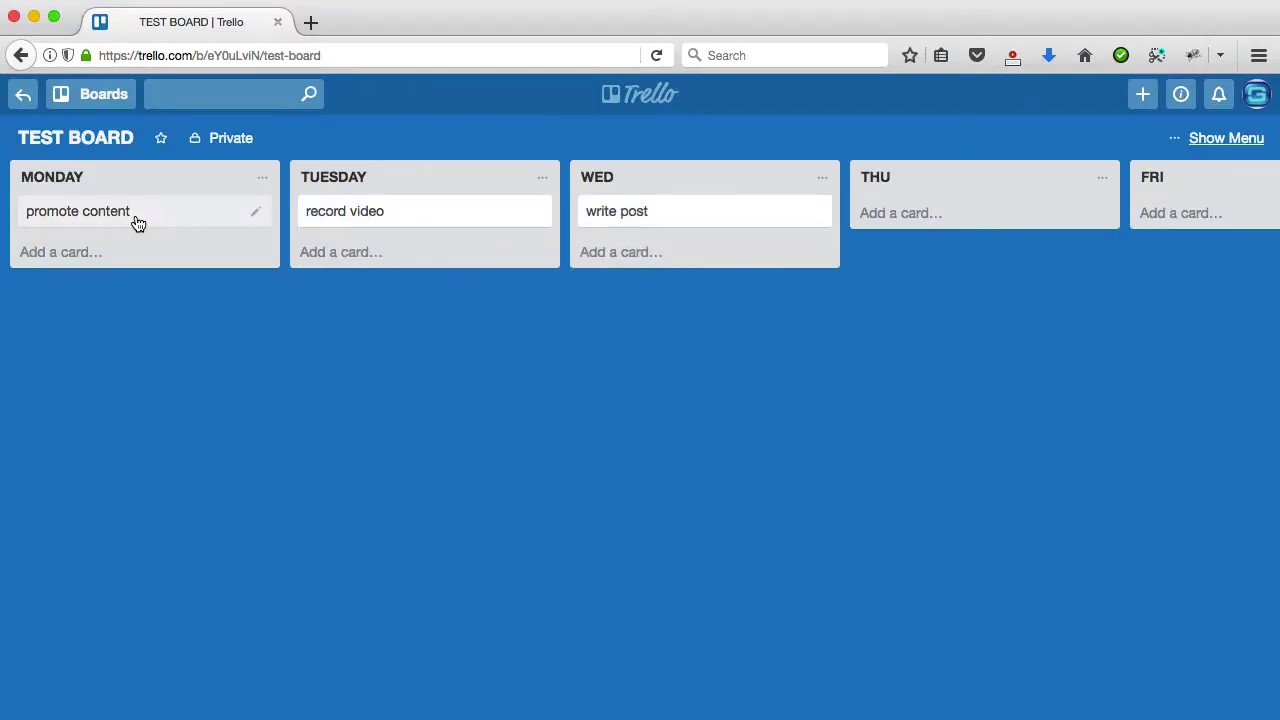
{"action": "left_click_drag", "start_coordinate": [134, 220], "coordinate": [385, 205]}
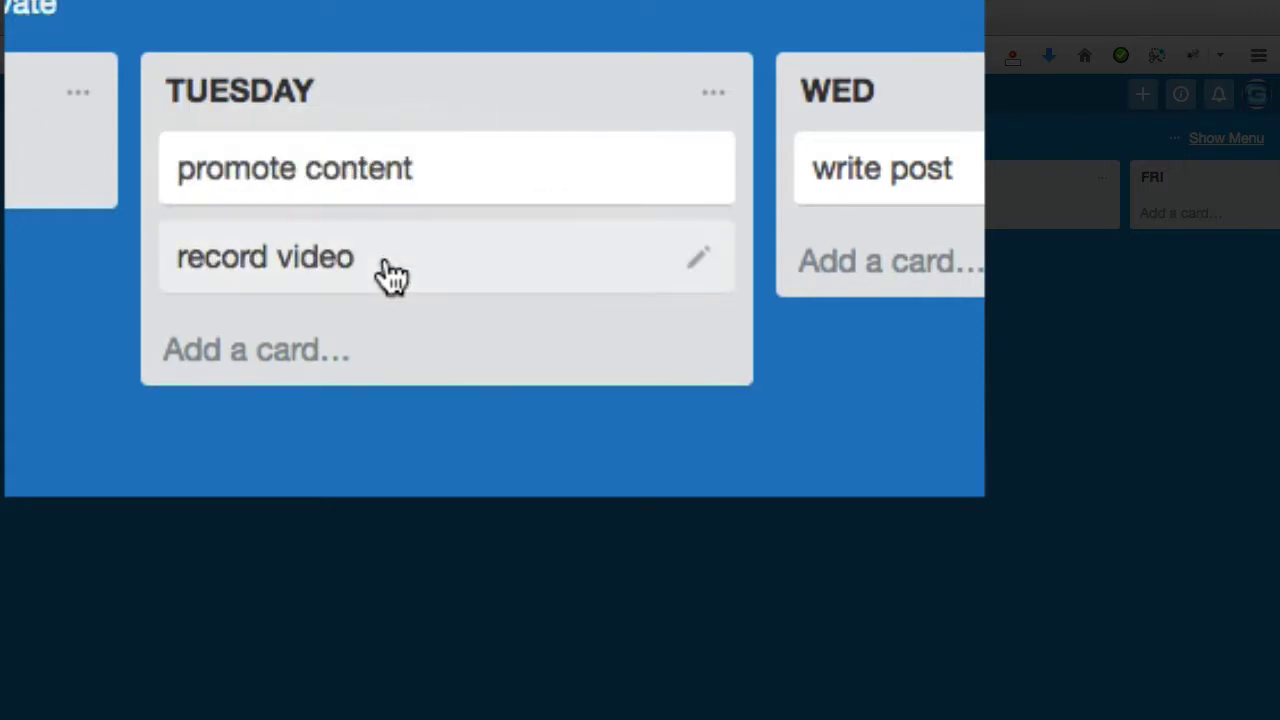
Step: Swap the order of the two TUESDAY cards back and forth, and move "promote content" below "write post" in WED
{"action": "left_click_drag", "start_coordinate": [390, 277], "coordinate": [389, 151]}
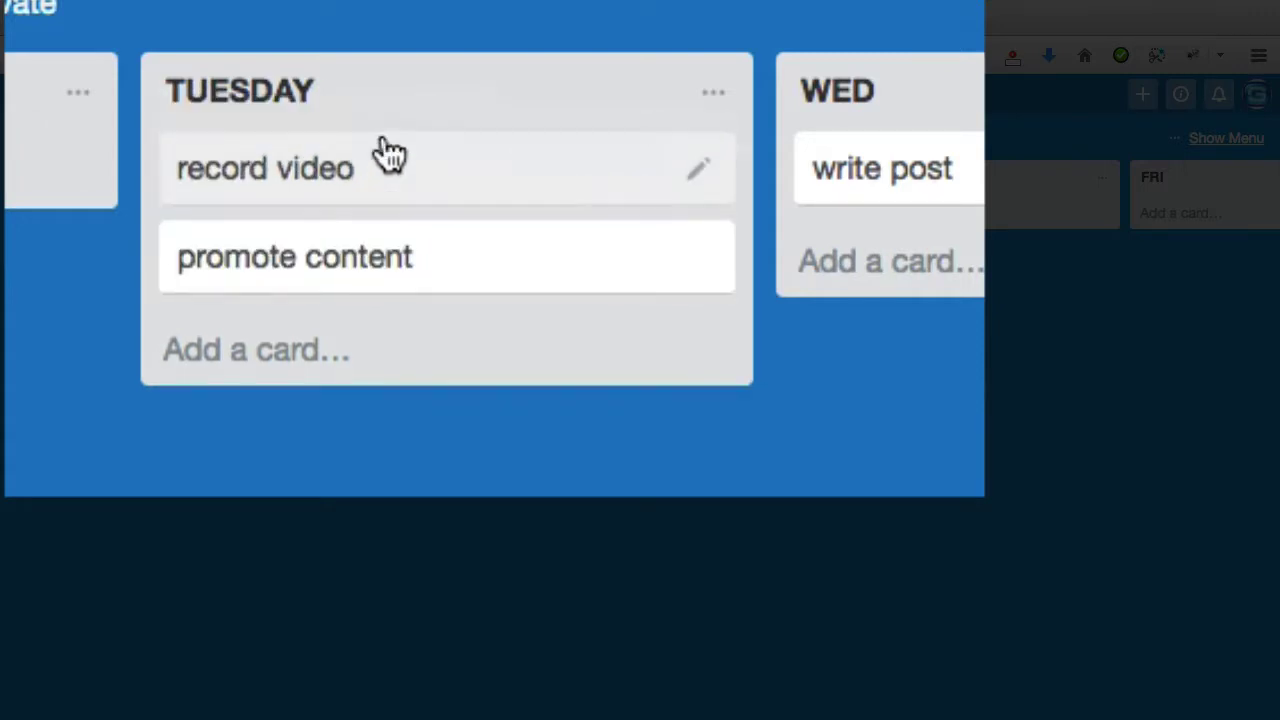
{"action": "left_click_drag", "start_coordinate": [389, 271], "coordinate": [384, 176]}
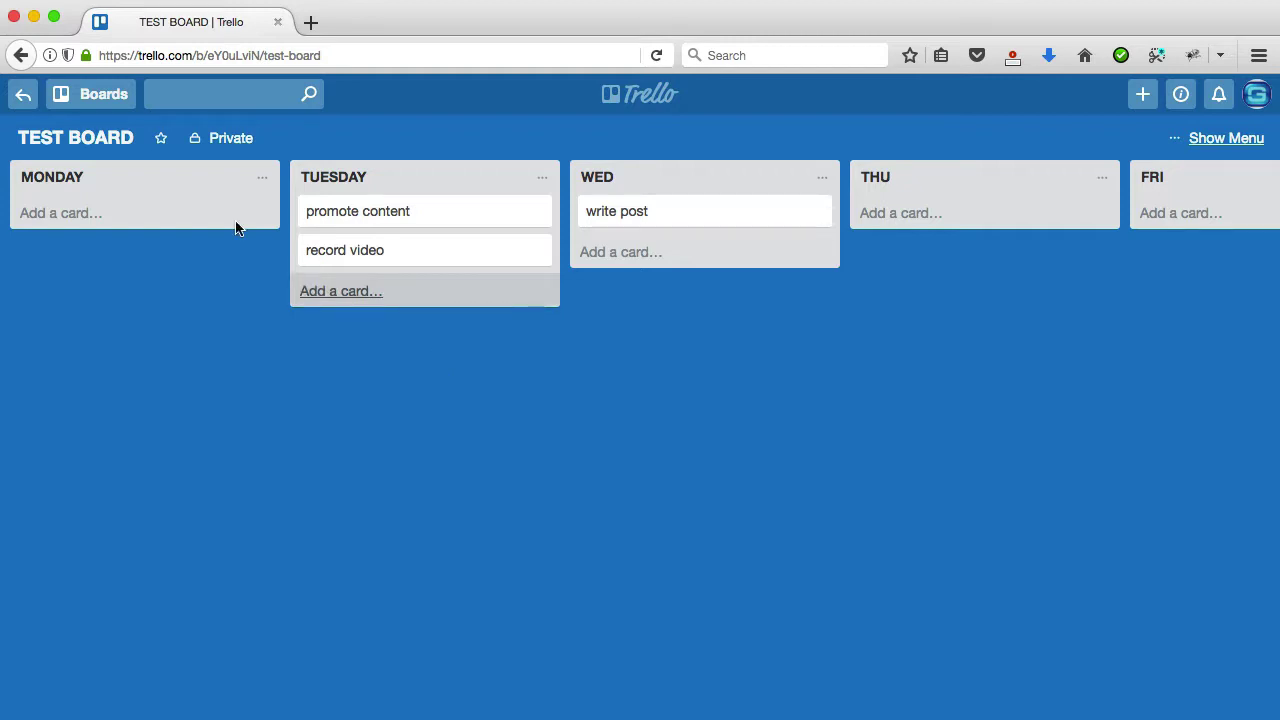
{"action": "left_click_drag", "start_coordinate": [403, 217], "coordinate": [677, 263]}
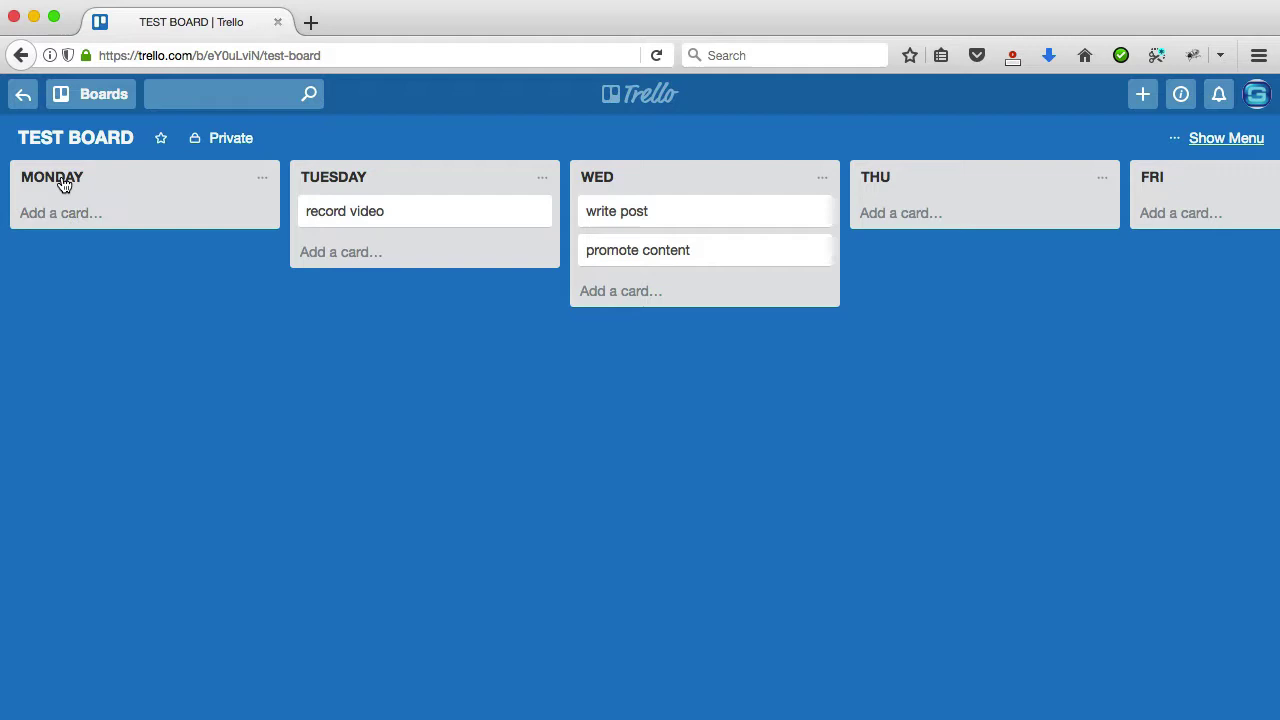
Step: Create another private board titled "AM"
{"action": "mouse_move", "coordinate": [540, 216]}
{"action": "left_click", "coordinate": [1145, 93]}
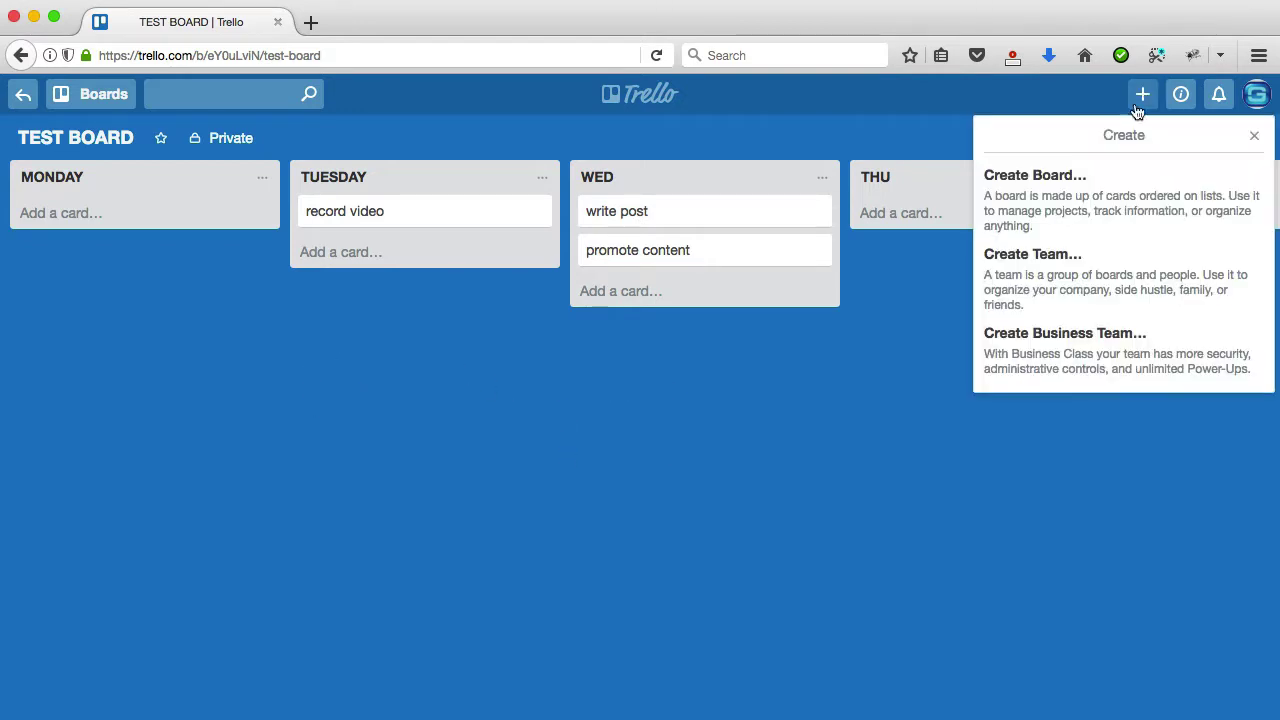
{"action": "left_click", "coordinate": [1064, 178]}
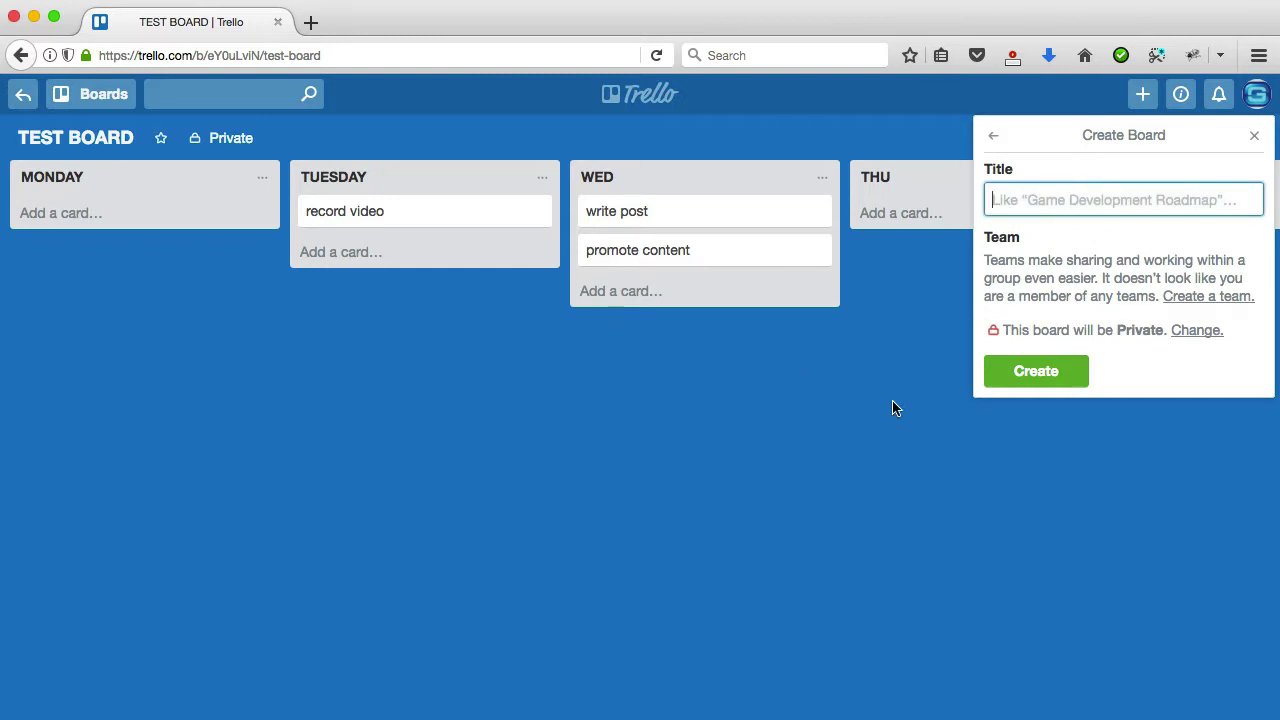
{"action": "type", "text": "AM"}
{"action": "key", "text": "Escape"}
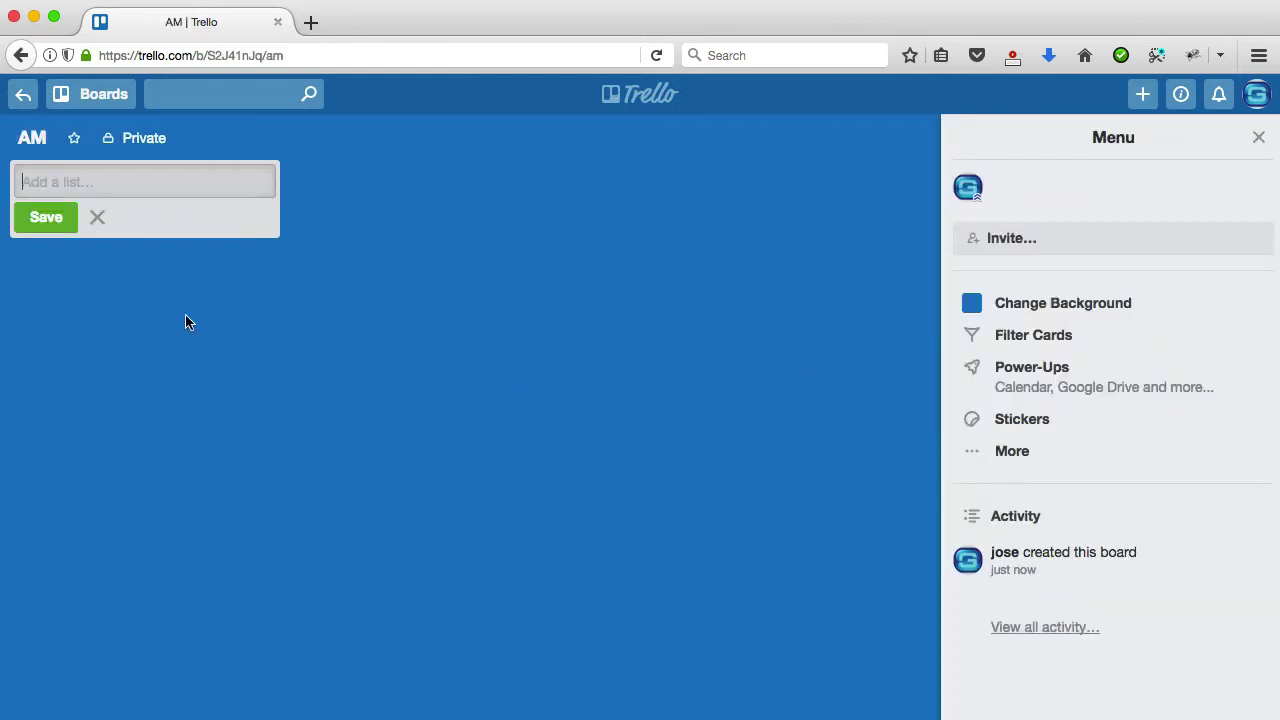
Step: Add the lists "AM", "PM" and "EVE" to the AM board and hide its side menu
{"action": "type", "text": "AM"}
{"action": "key", "text": "Return"}
{"action": "type", "text": "PM"}
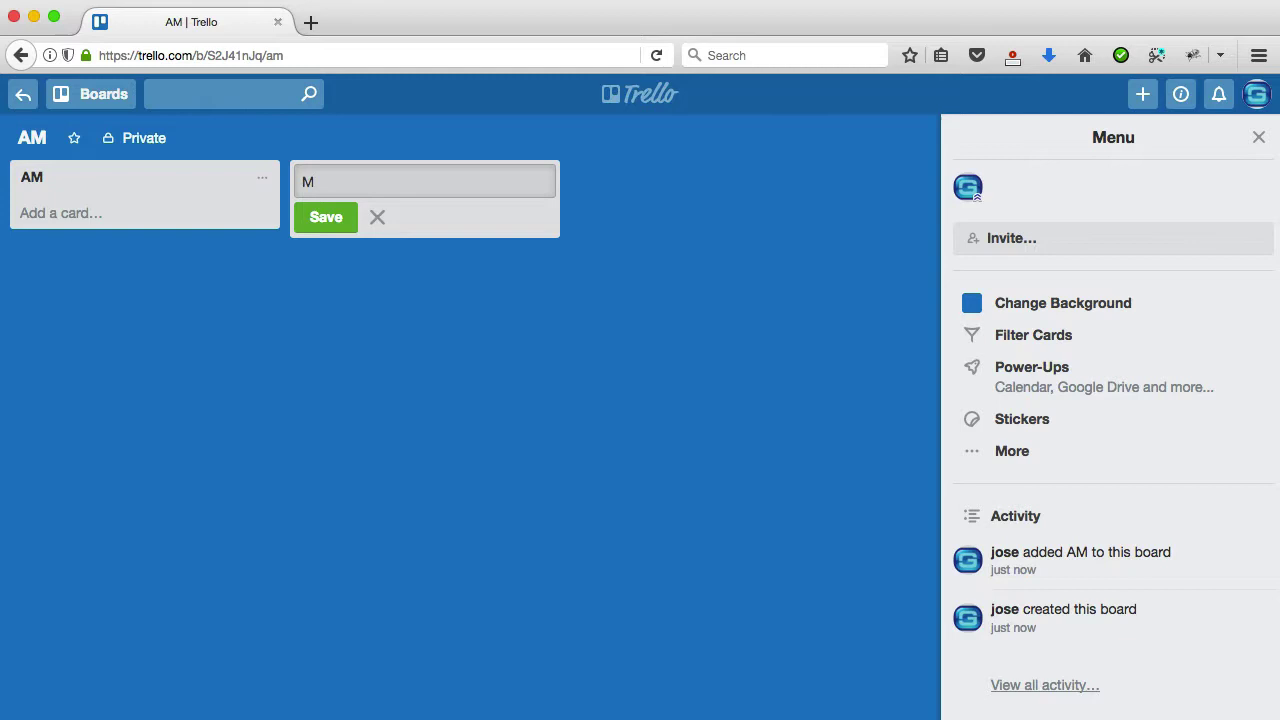
{"action": "key", "text": "BackSpace"}
{"action": "key", "text": "BackSpace"}
{"action": "type", "text": "PM"}
{"action": "key", "text": "Return"}
{"action": "type", "text": "EVE"}
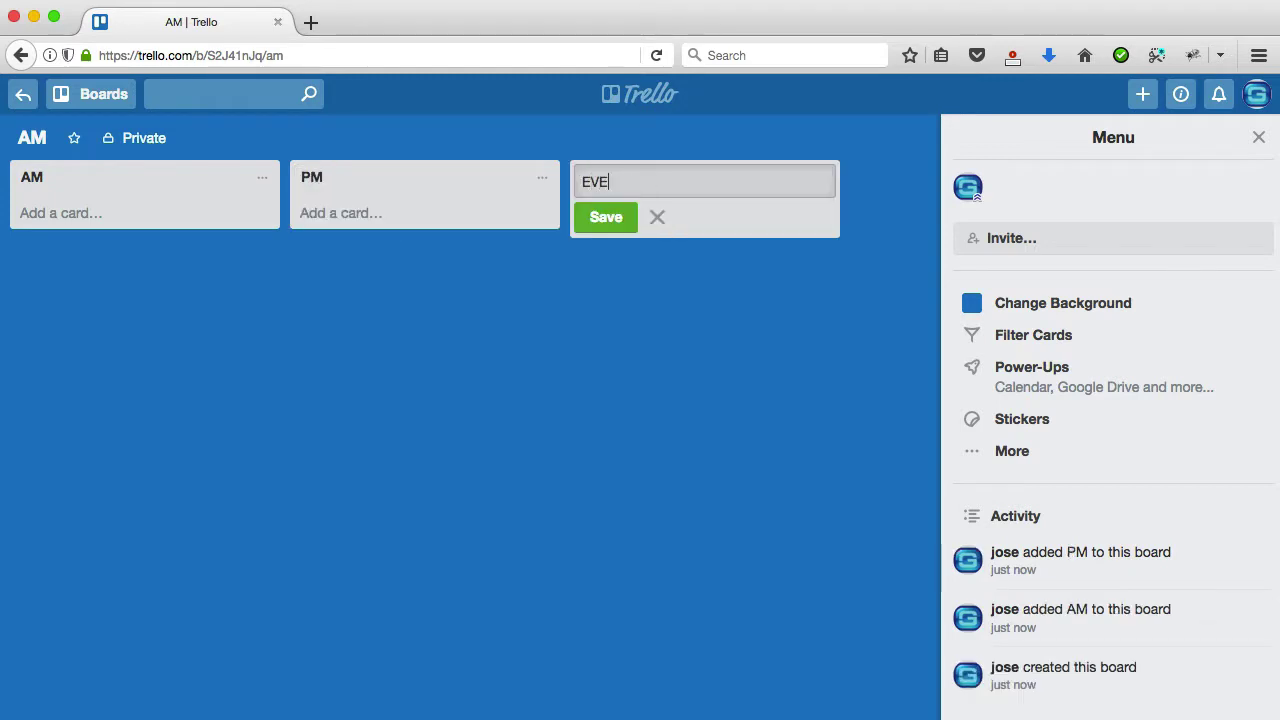
{"action": "key", "text": "Return"}
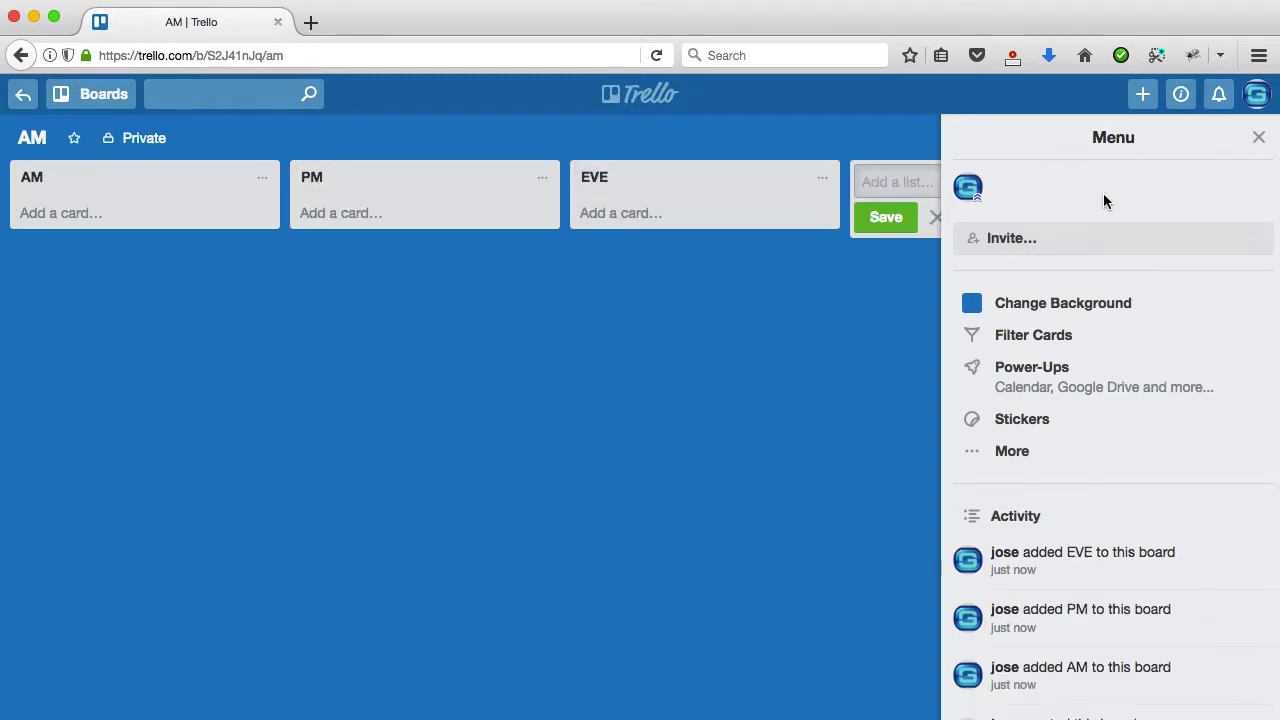
{"action": "left_click", "coordinate": [1260, 138]}
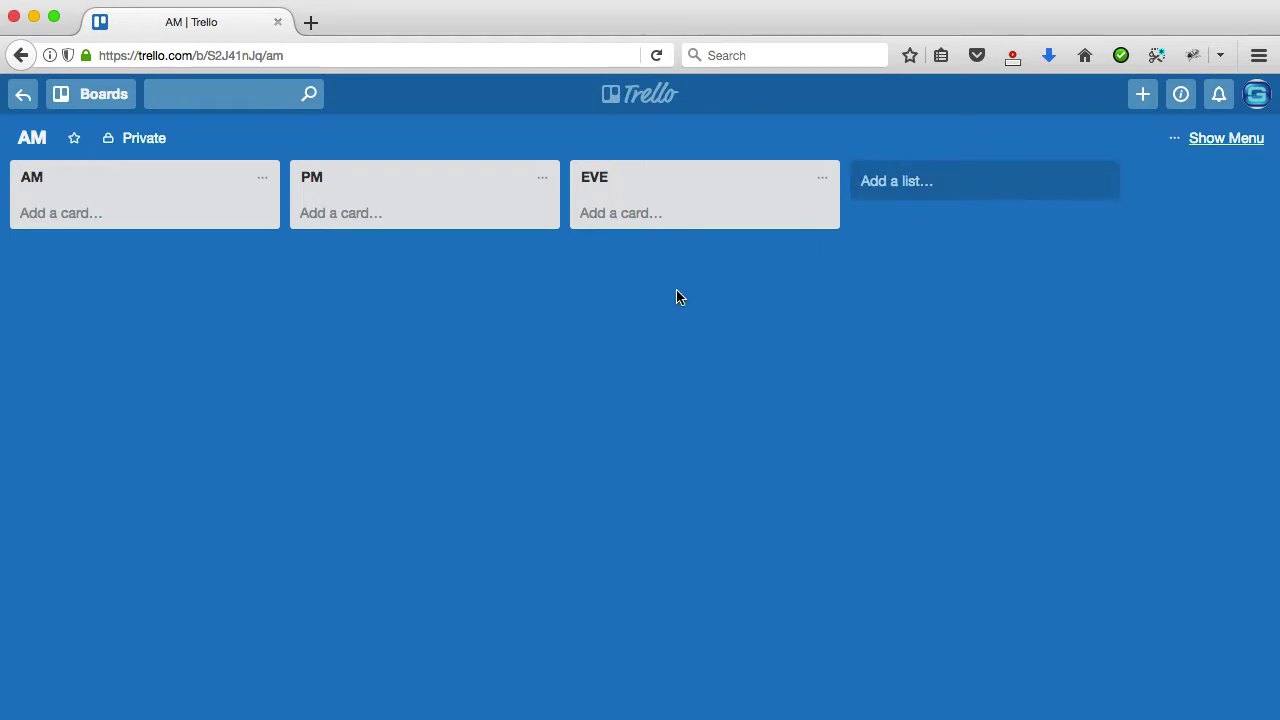
Step: Add the cards "record video", "write post" and "promote post" to the AM list
{"action": "left_click", "coordinate": [28, 214]}
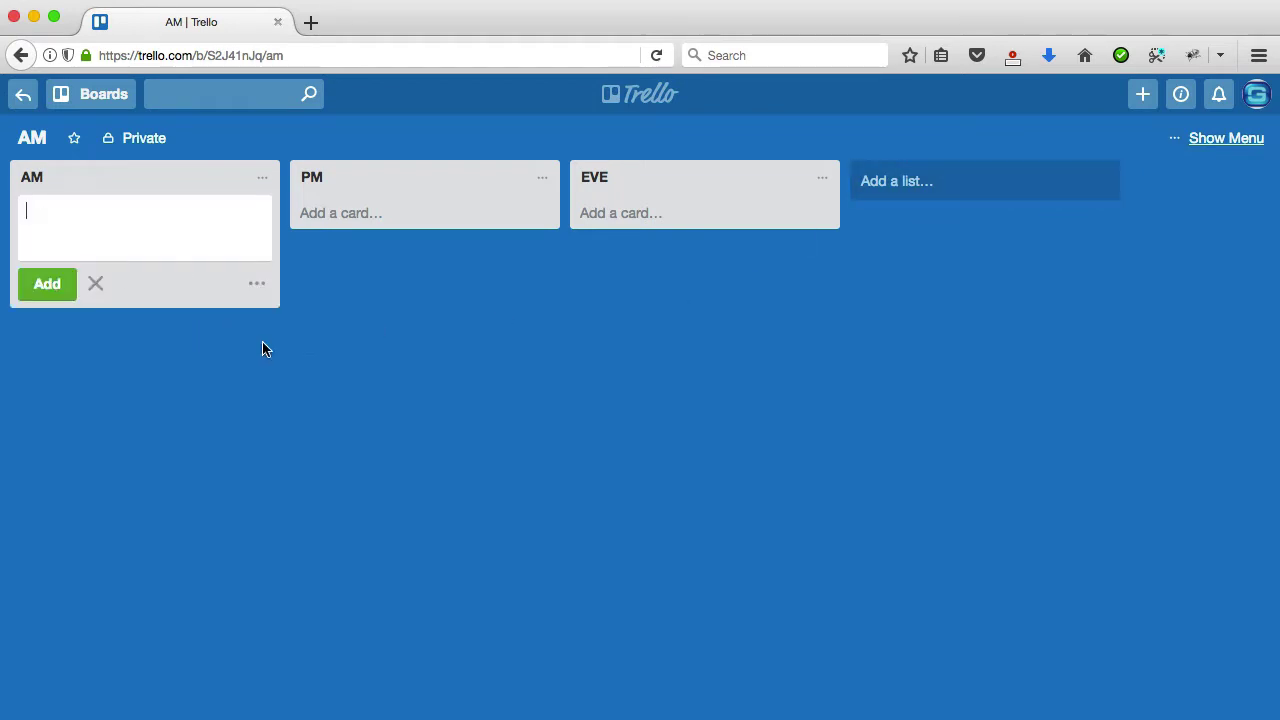
{"action": "type", "text": "record video"}
{"action": "key", "text": "Return"}
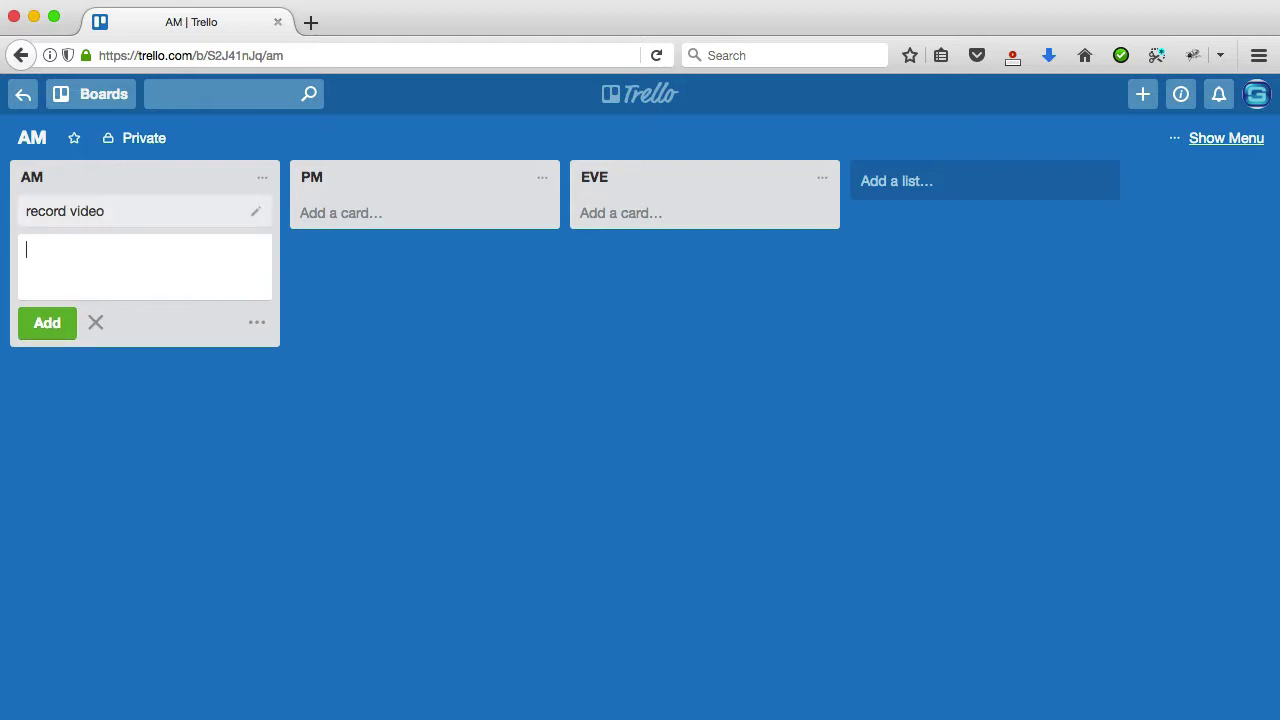
{"action": "type", "text": "write posts"}
{"action": "key", "text": "Return"}
{"action": "type", "text": "promot"}
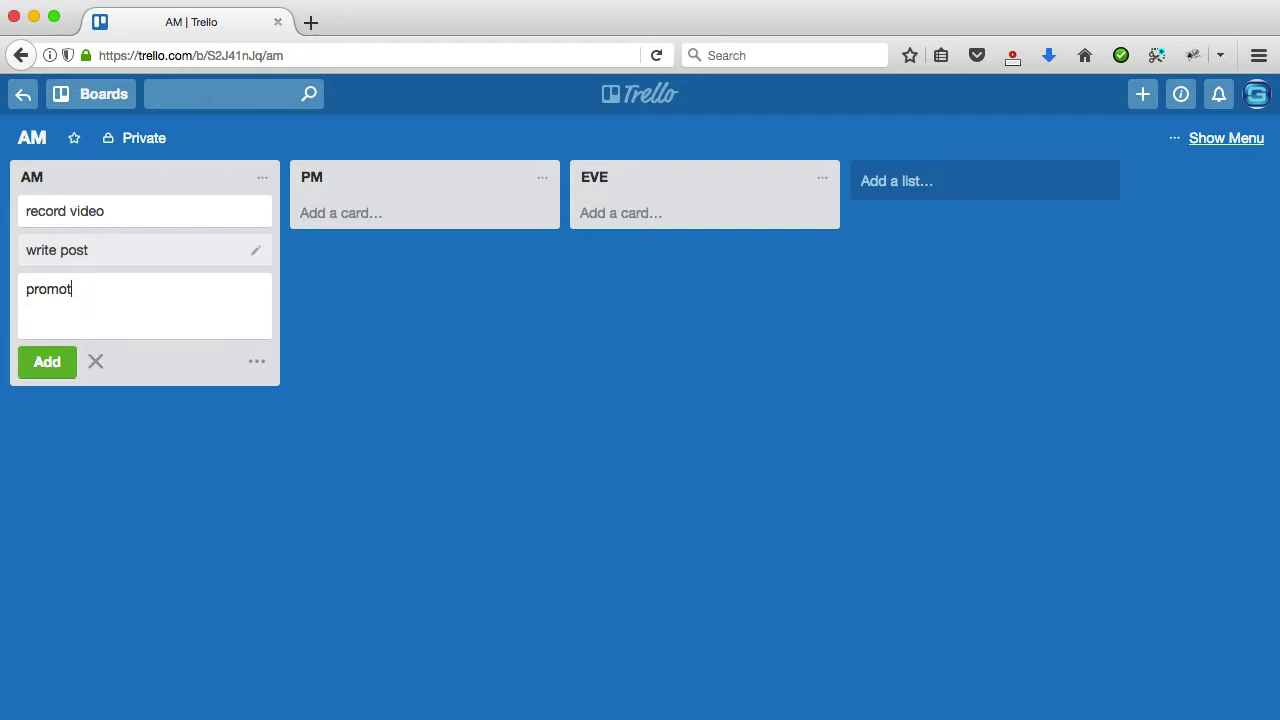
{"action": "type", "text": "e post"}
{"action": "key", "text": "Return"}
{"action": "left_click", "coordinate": [97, 402]}
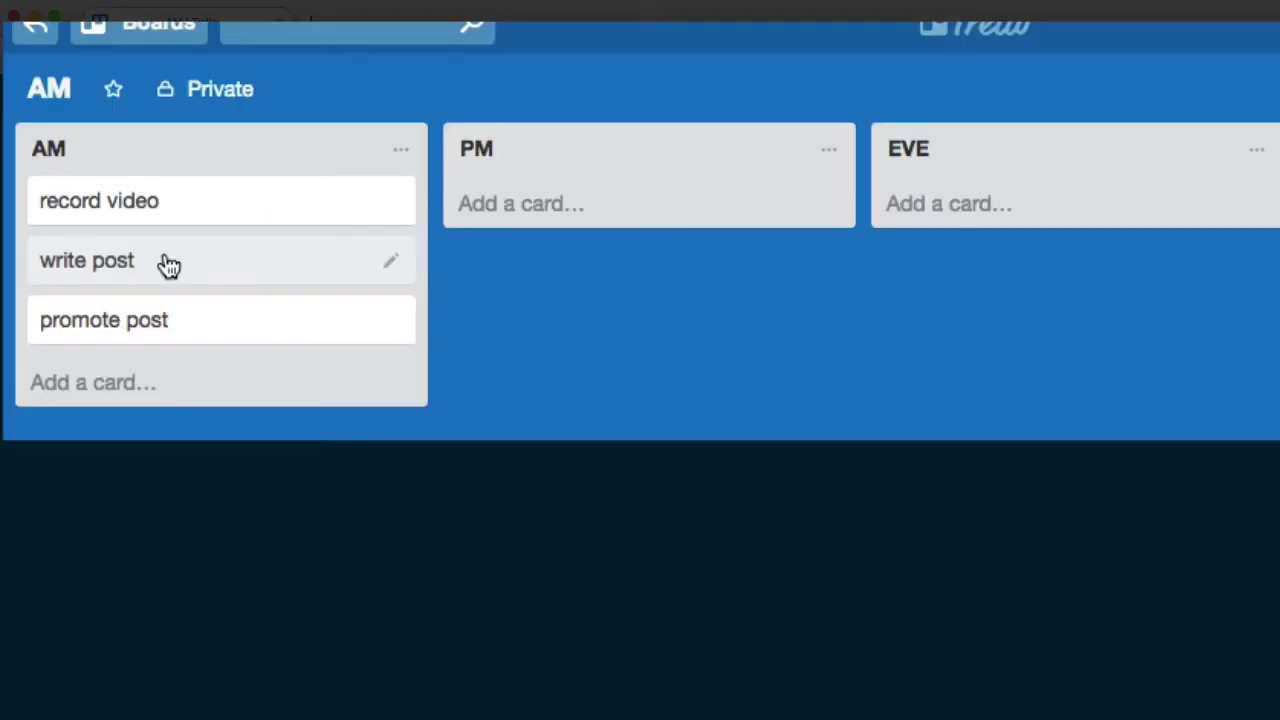
Step: Move the "write post" card to the PM list and the "promote post" card to the EVE list
{"action": "left_click_drag", "start_coordinate": [168, 263], "coordinate": [602, 206]}
{"action": "left_click_drag", "start_coordinate": [175, 270], "coordinate": [623, 269]}
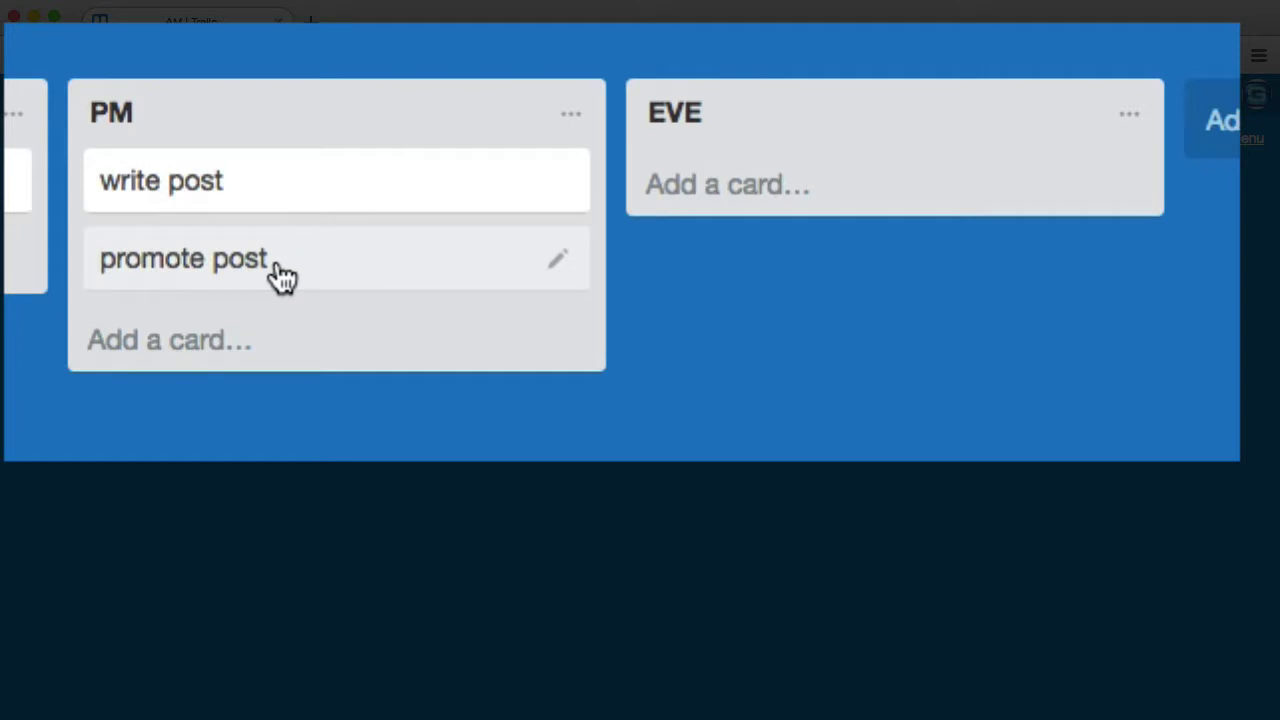
{"action": "left_click_drag", "start_coordinate": [234, 263], "coordinate": [768, 172]}
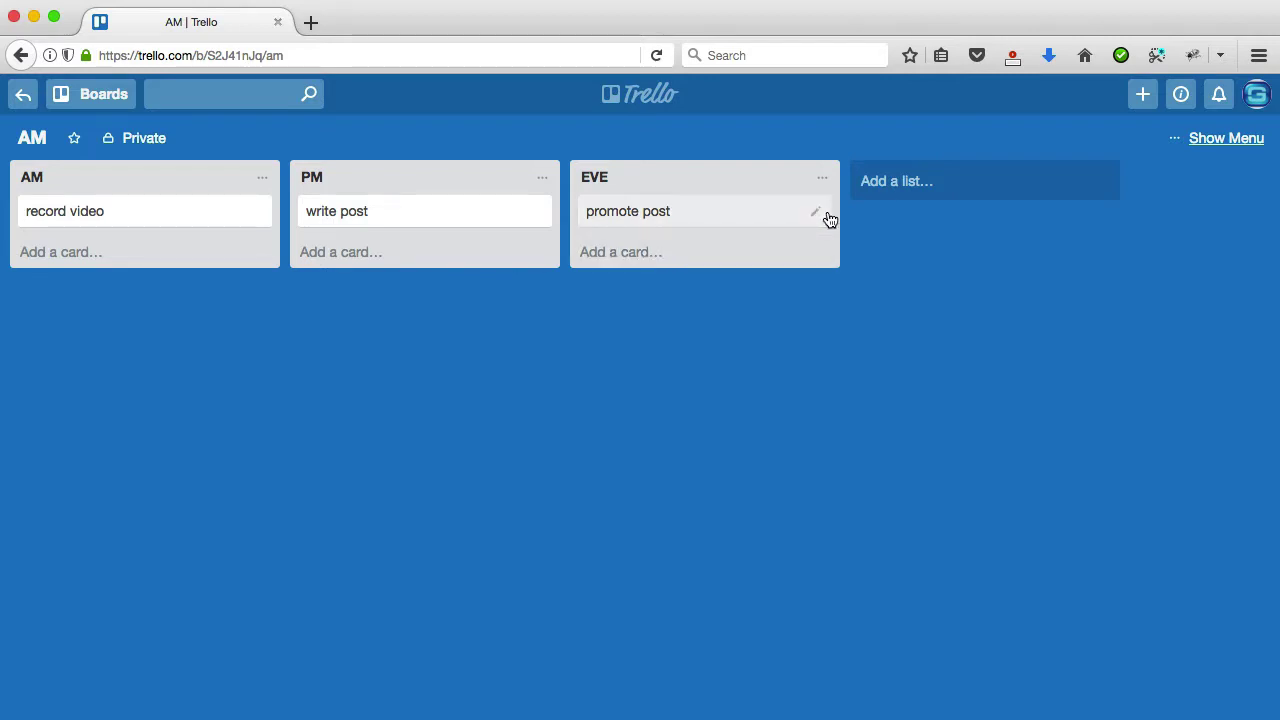
Step: Give the "record video" card in the AM list a red label and save it
{"action": "left_click", "coordinate": [258, 216]}
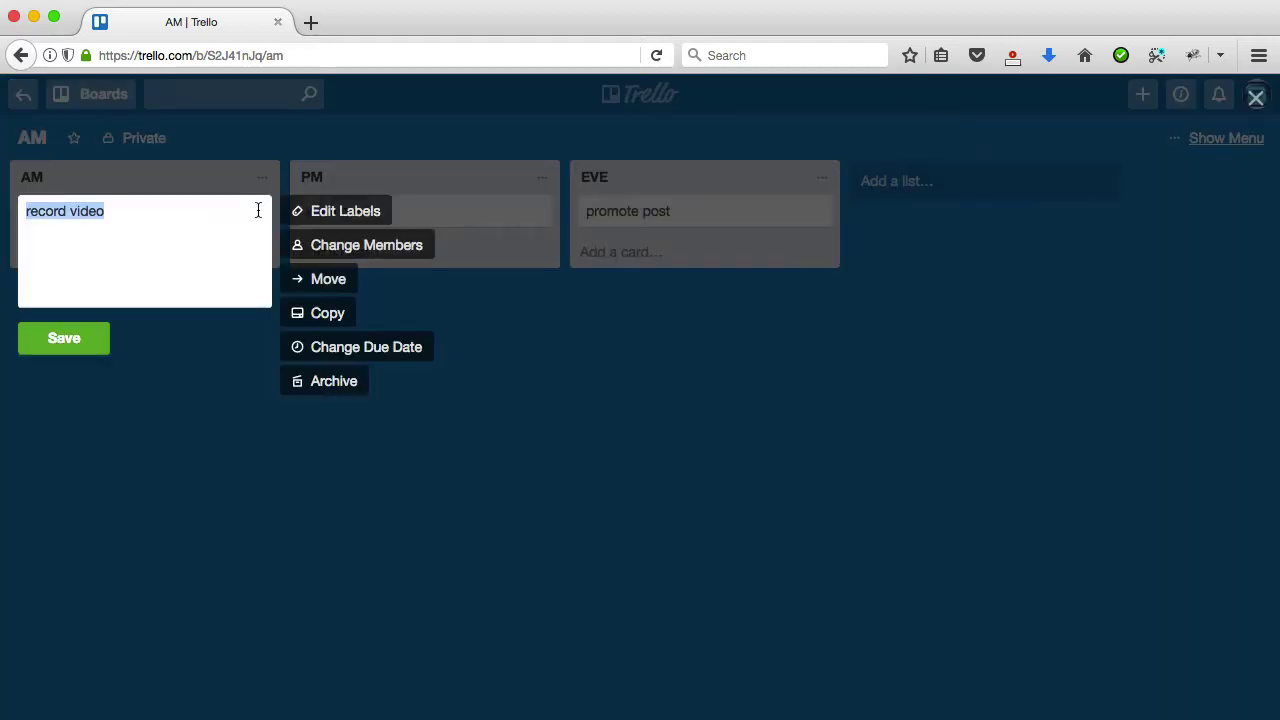
{"action": "left_click", "coordinate": [350, 212]}
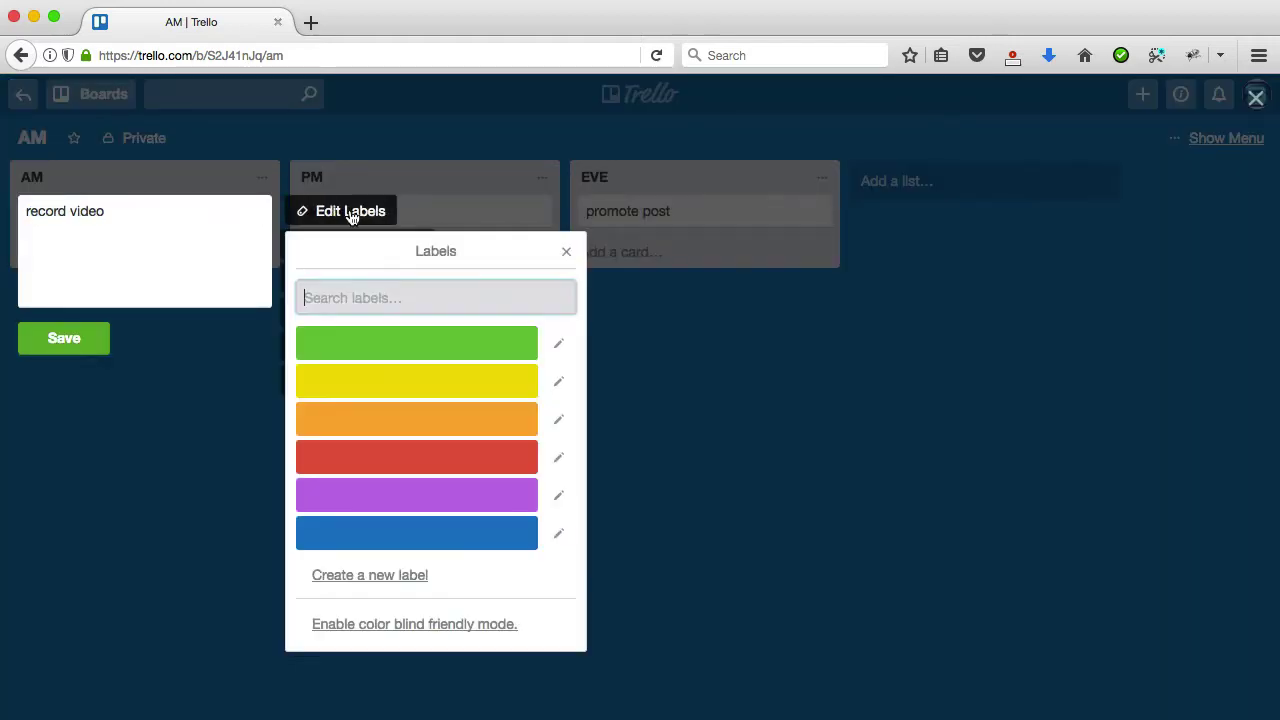
{"action": "left_click", "coordinate": [410, 456]}
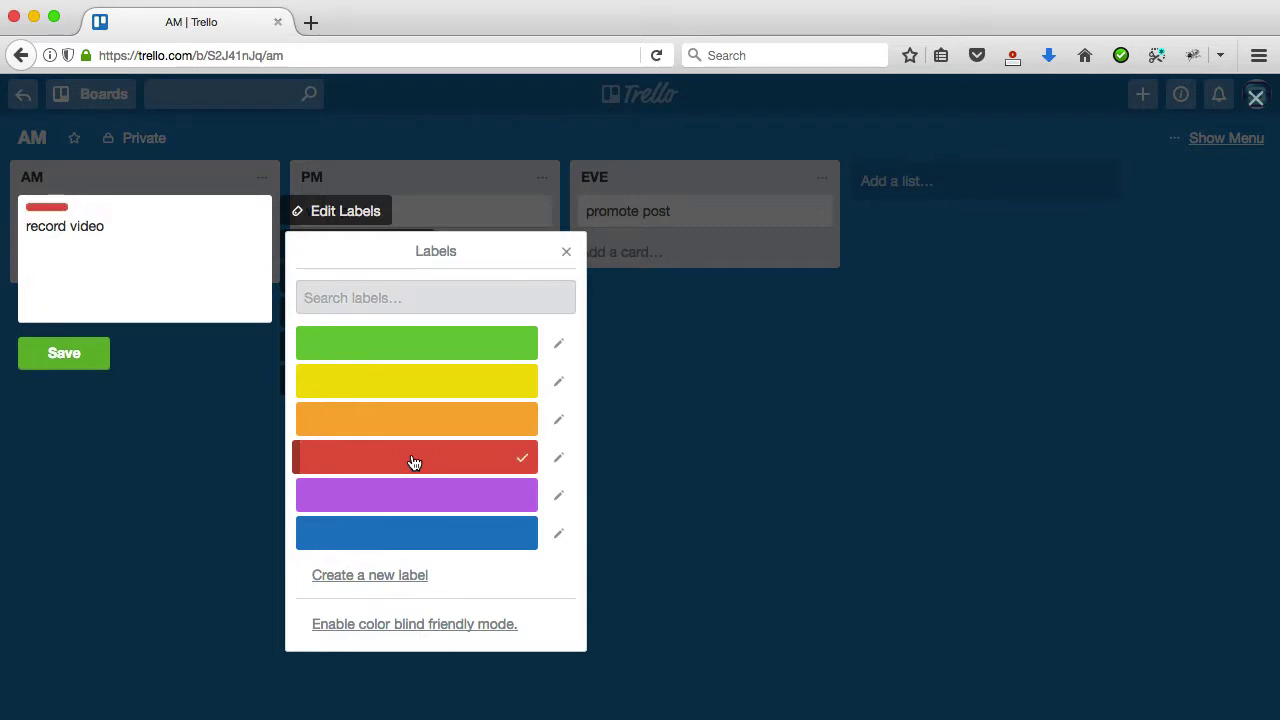
{"action": "left_click", "coordinate": [62, 355]}
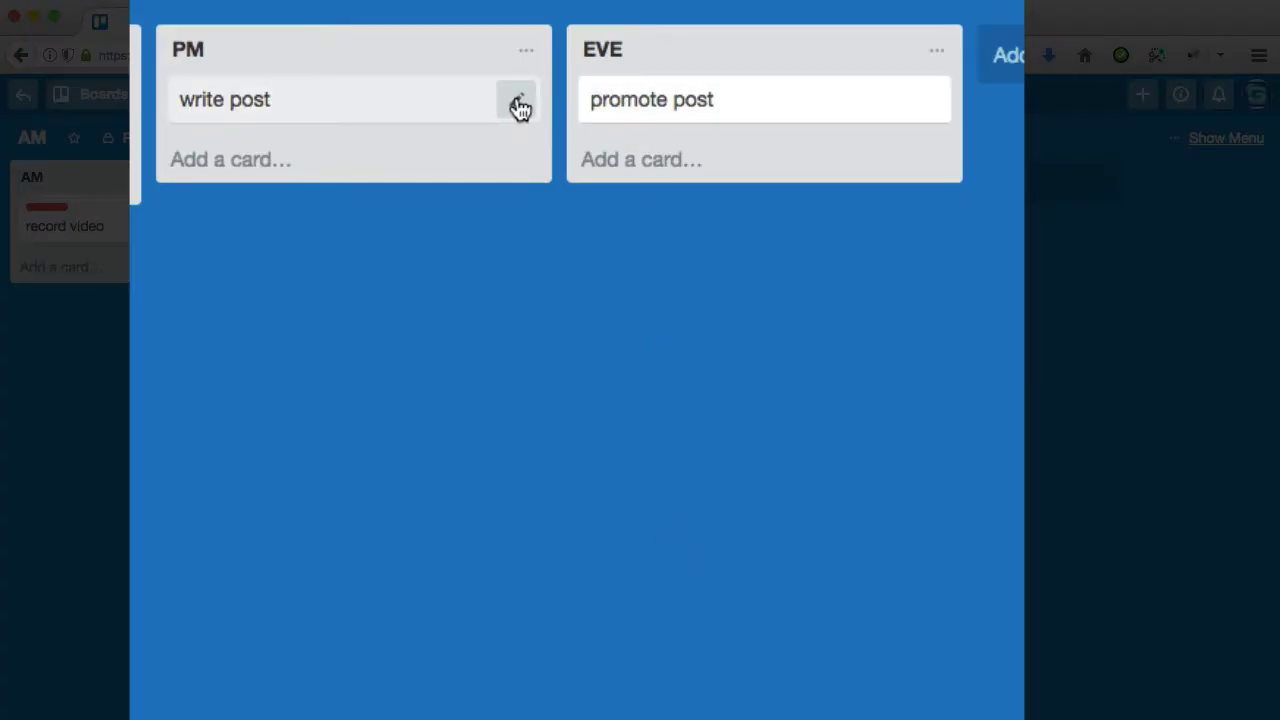
Step: Give the "write post" card in the PM list a blue label and save it
{"action": "left_click", "coordinate": [538, 215]}
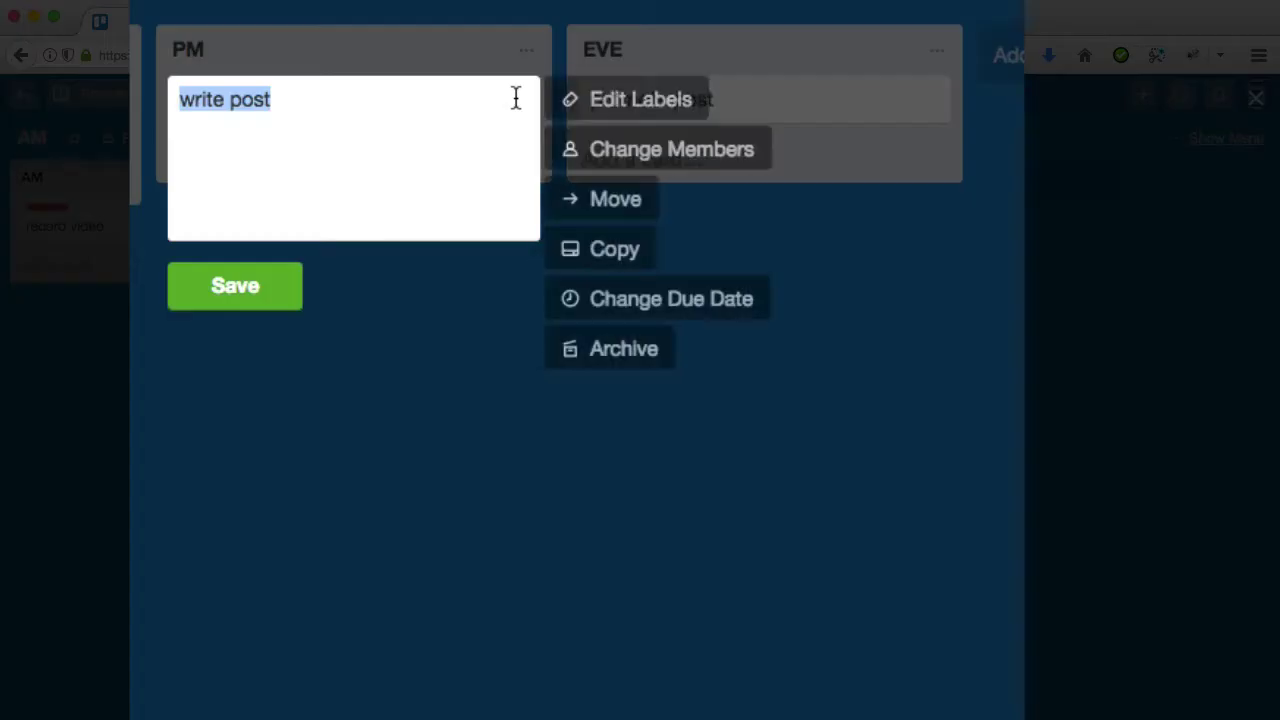
{"action": "left_click", "coordinate": [647, 104]}
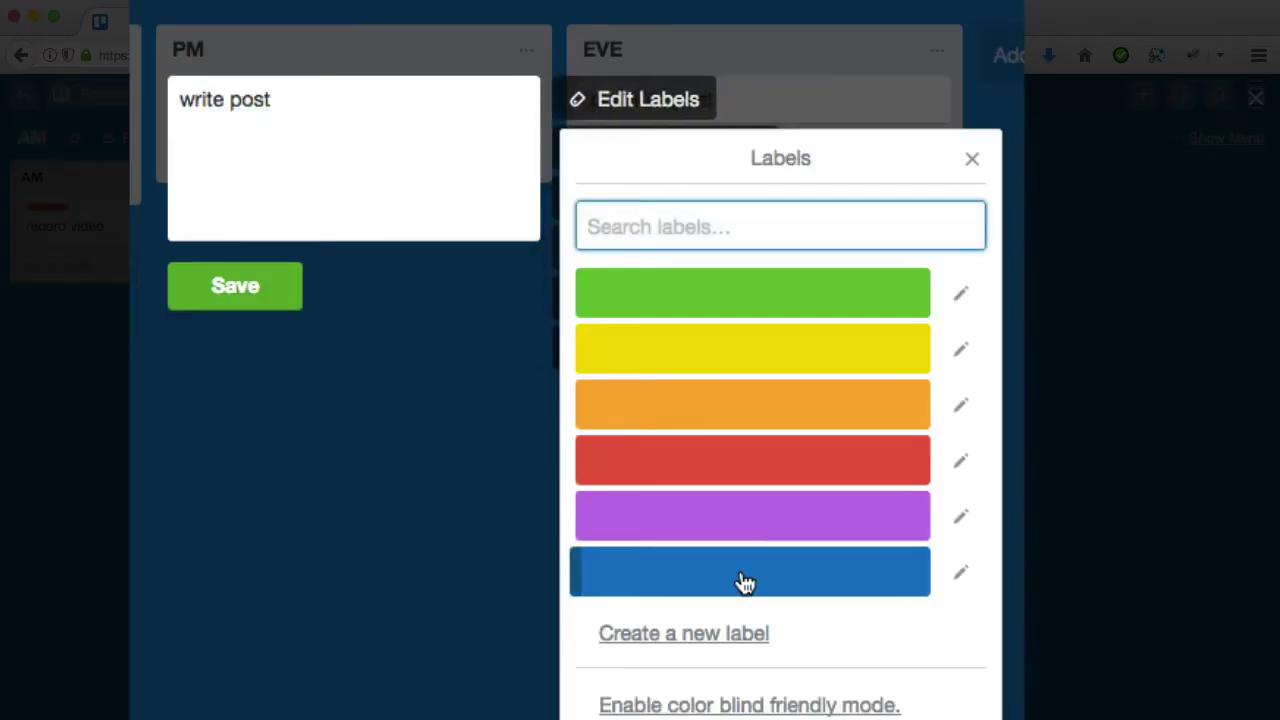
{"action": "left_click", "coordinate": [743, 578]}
{"action": "left_click", "coordinate": [257, 318]}
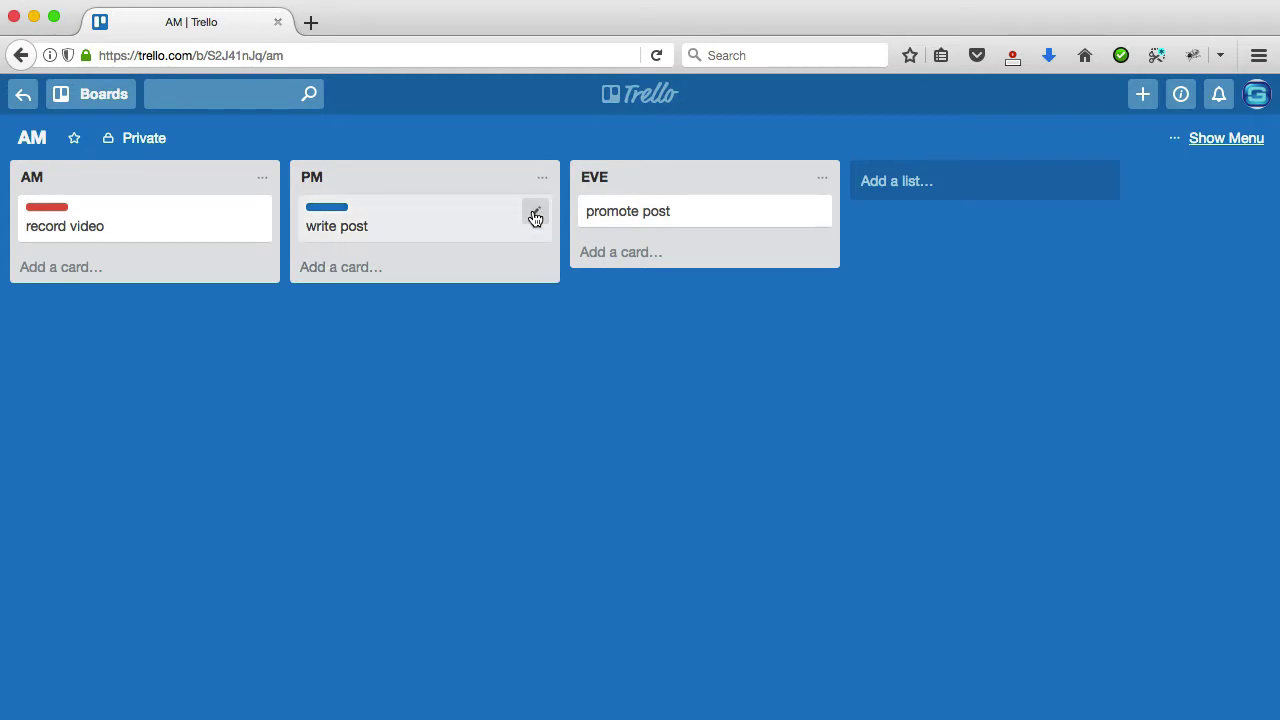
Step: Archive the "write post" card and rearrange the lists into the order EVE, AM, PM
{"action": "left_click", "coordinate": [536, 217]}
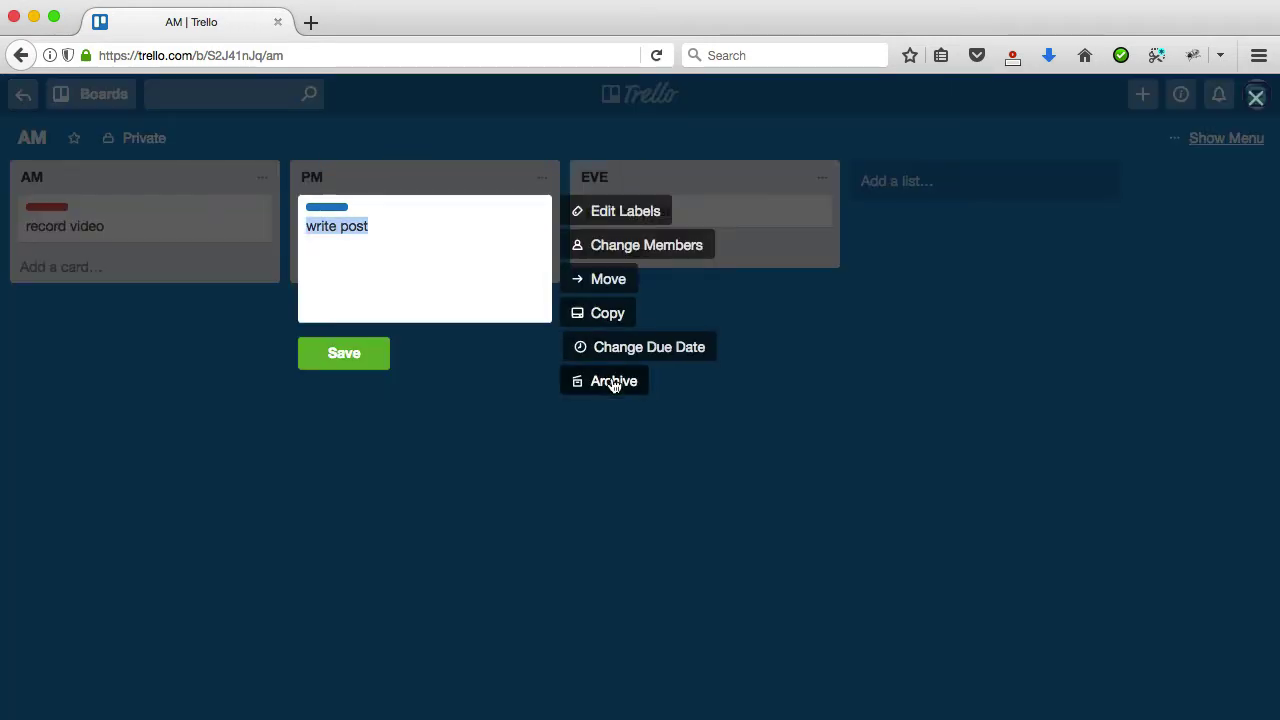
{"action": "left_click", "coordinate": [612, 380]}
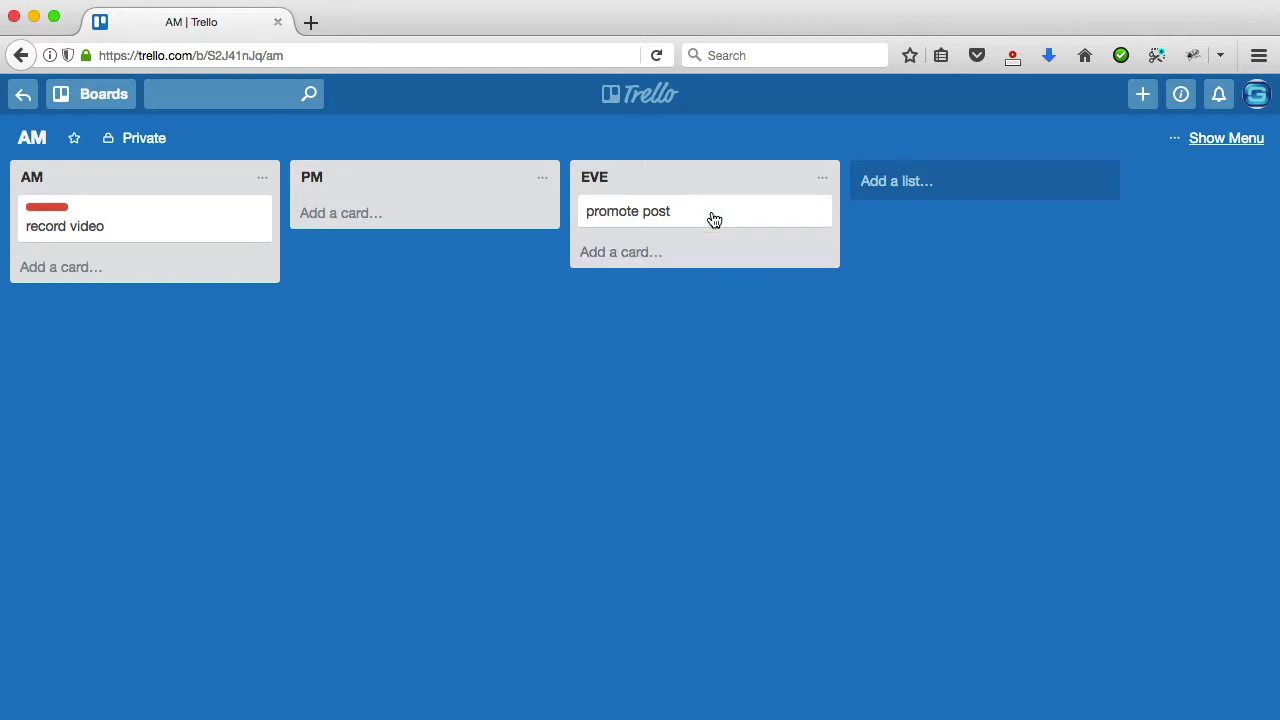
{"action": "left_click_drag", "start_coordinate": [666, 186], "coordinate": [438, 163]}
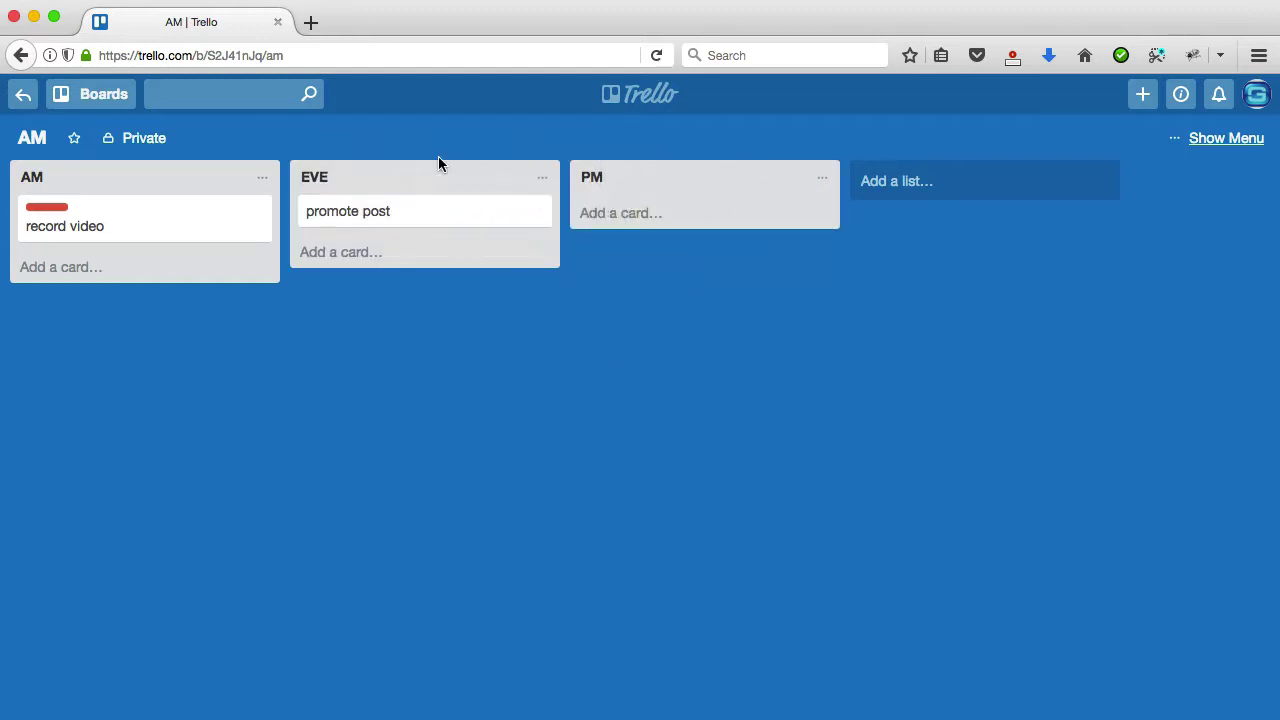
{"action": "left_click_drag", "start_coordinate": [77, 177], "coordinate": [410, 180]}
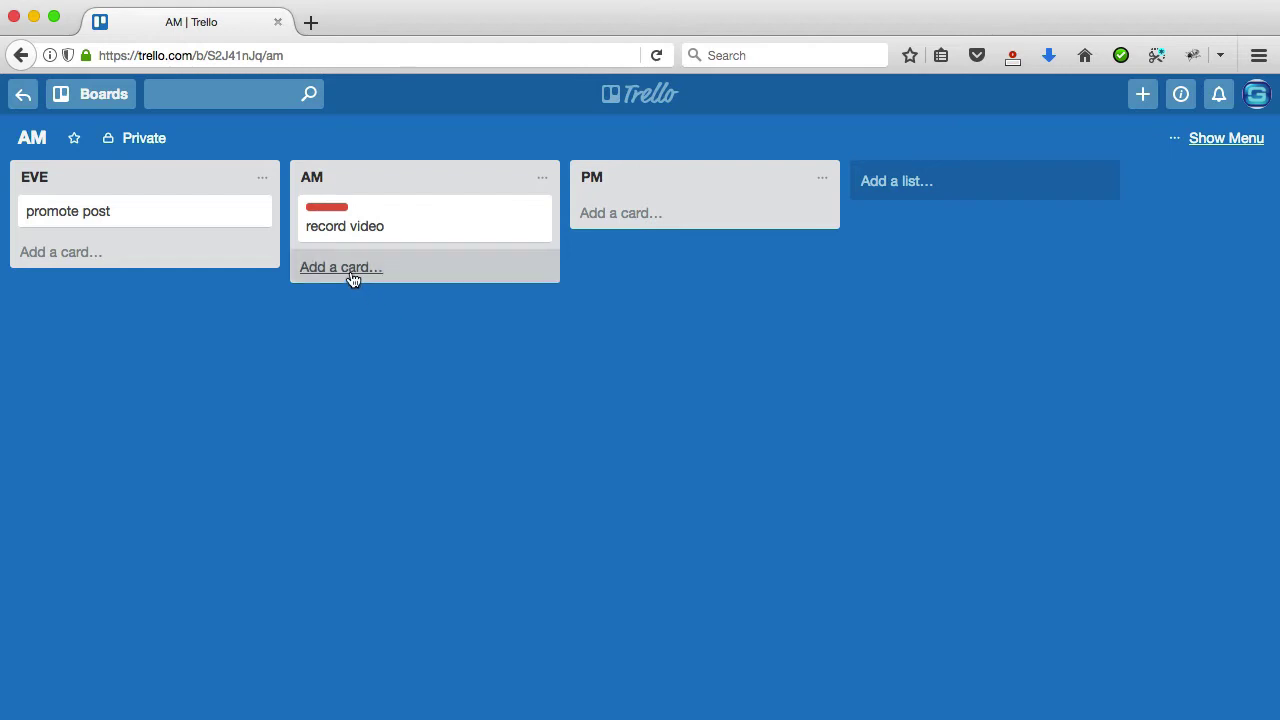
Step: Add four placeholder cards "asdad", "asdsad", "asdsad" and "asdasd" below "record video" in the AM list
{"action": "left_click", "coordinate": [352, 277]}
{"action": "type", "text": "asdad"}
{"action": "key", "text": "Return"}
{"action": "type", "text": "asdsad"}
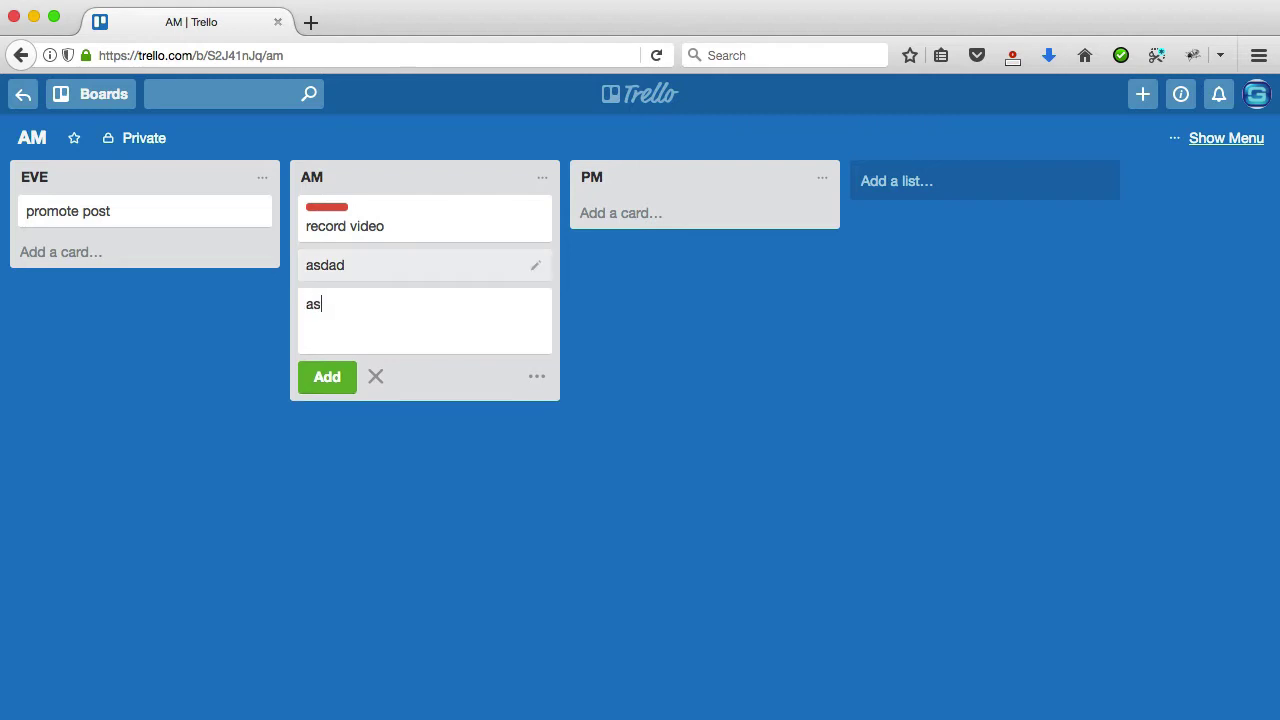
{"action": "key", "text": "Return"}
{"action": "type", "text": "asdsad"}
{"action": "key", "text": "Return"}
{"action": "type", "text": "asdasd"}
{"action": "key", "text": "Return"}
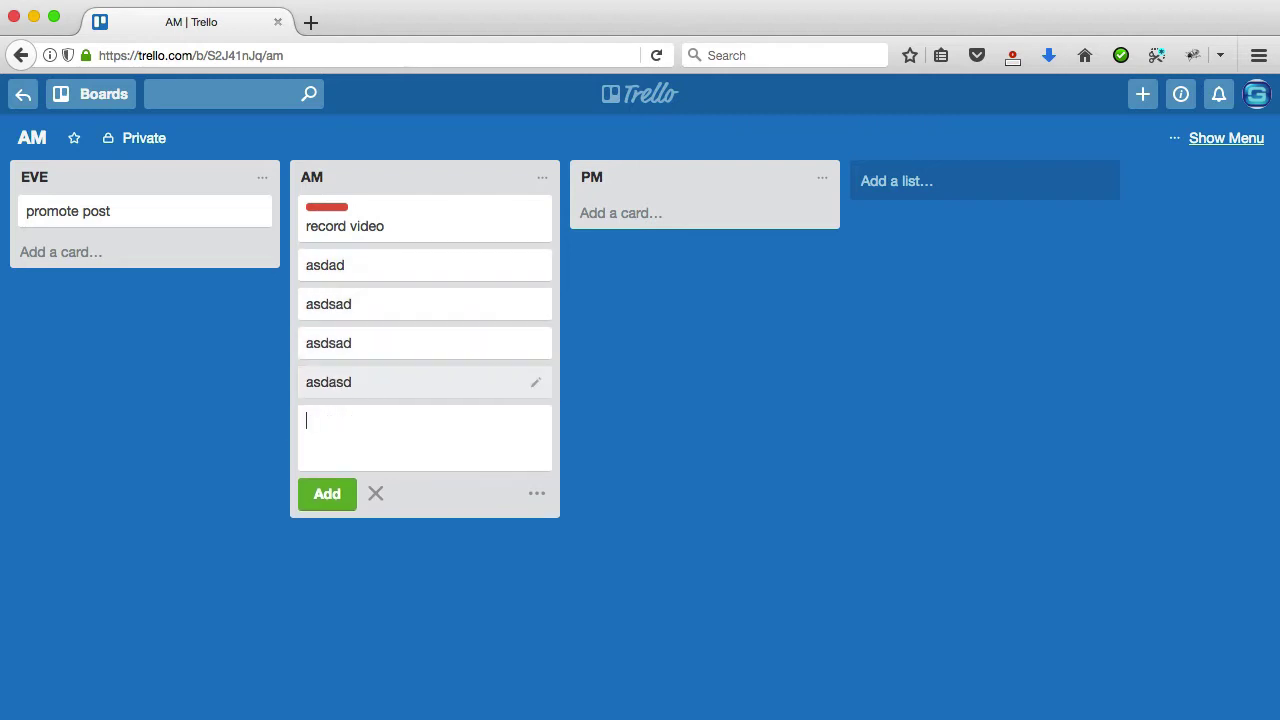
{"action": "left_click", "coordinate": [375, 494]}
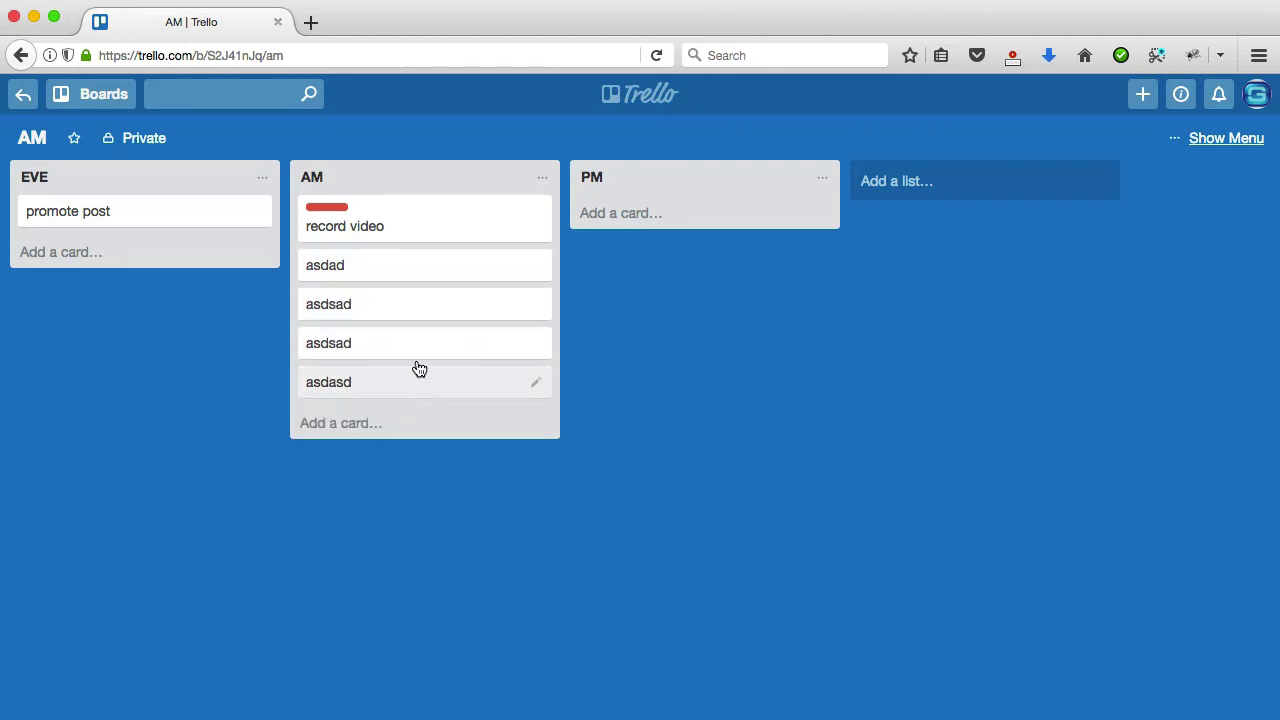
Step: Reorder the AM cards as "asdad", "record video", "asdsad", "asdasd", "asdsad"
{"action": "left_click_drag", "start_coordinate": [417, 372], "coordinate": [418, 290]}
{"action": "left_click_drag", "start_coordinate": [411, 346], "coordinate": [411, 284]}
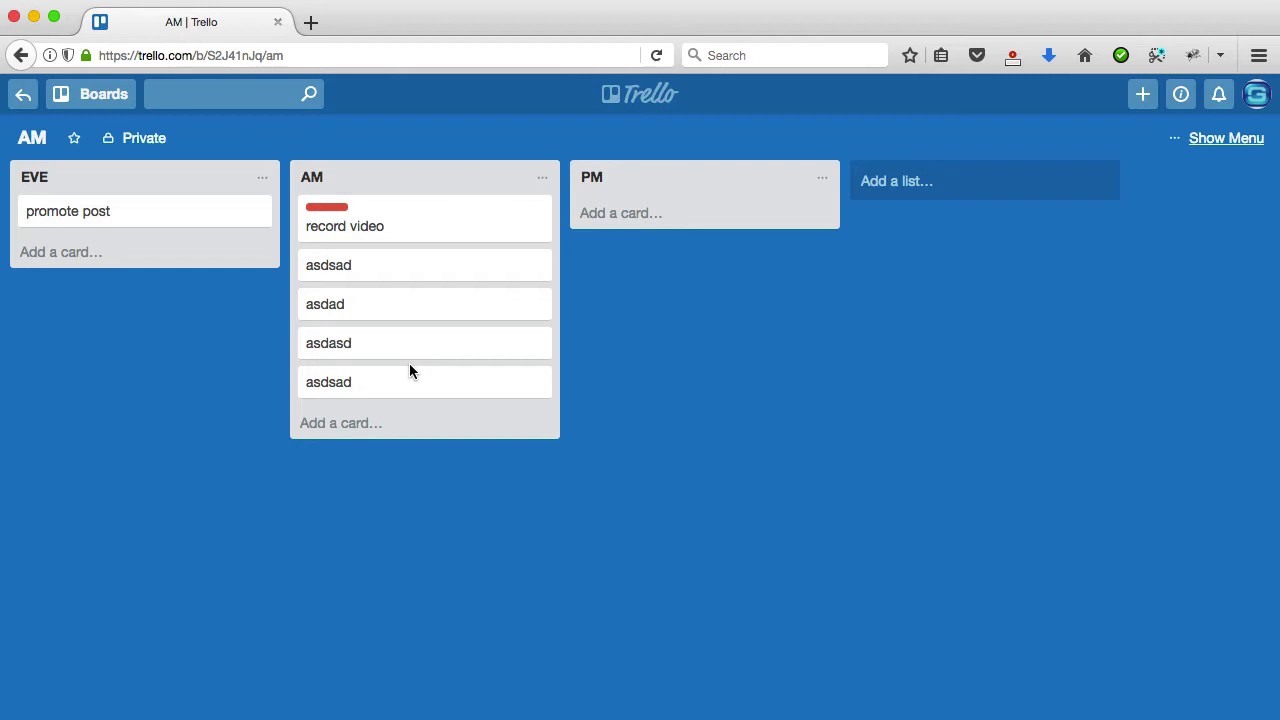
{"action": "mouse_move", "coordinate": [437, 300]}
{"action": "left_mouse_down"}
{"action": "mouse_move", "coordinate": [437, 234]}
{"action": "mouse_move", "coordinate": [433, 290]}
{"action": "left_mouse_up"}
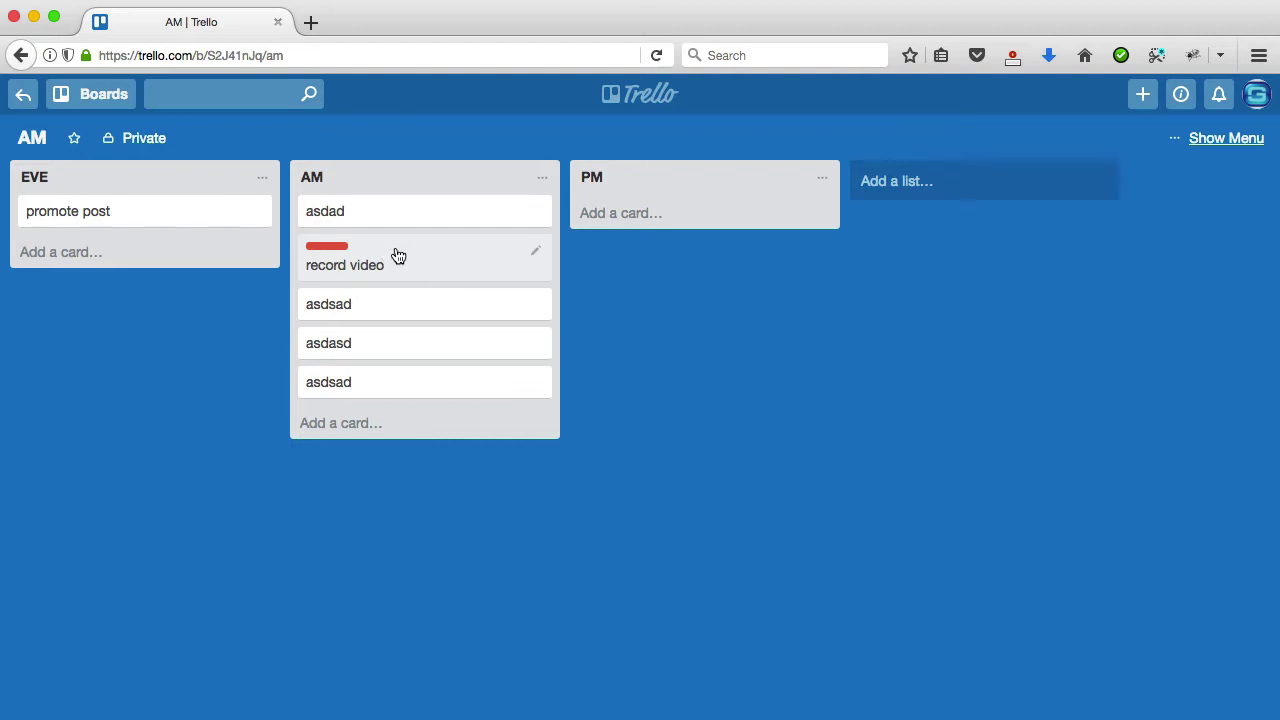
Step: Move the "record video" card to the PM list and place the EVE list between AM and PM
{"action": "left_click_drag", "start_coordinate": [397, 254], "coordinate": [595, 200]}
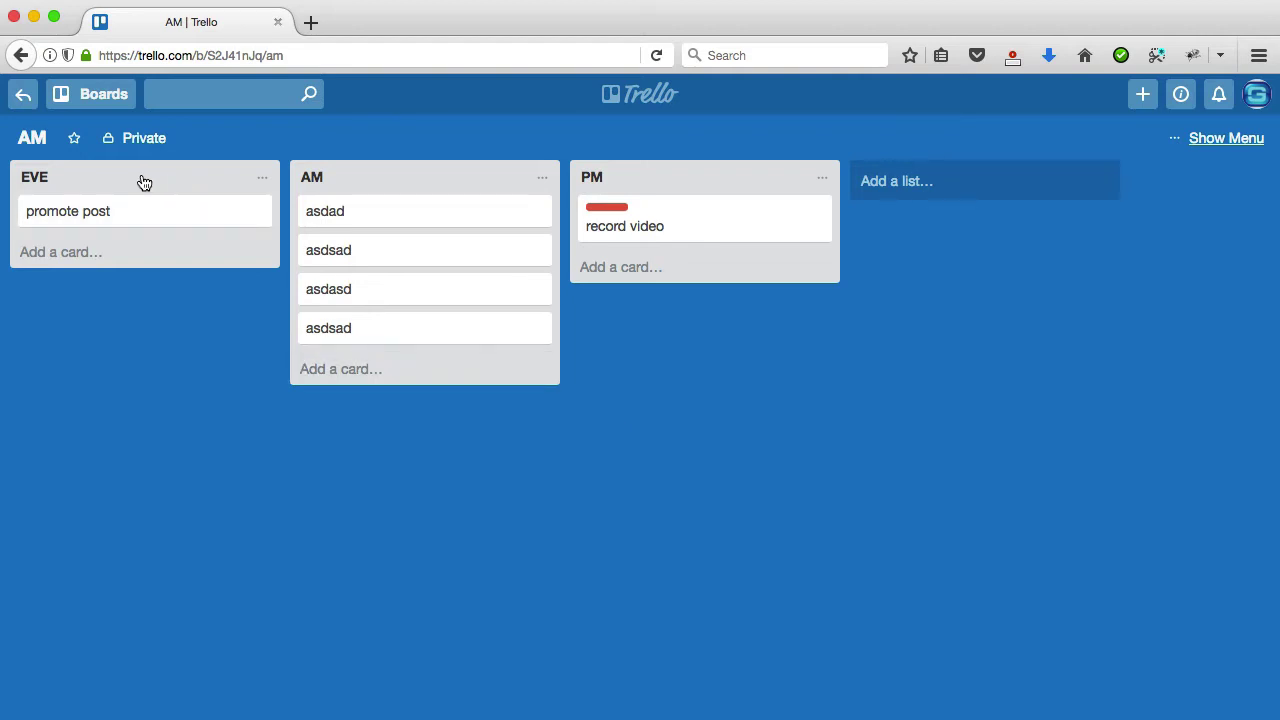
{"action": "left_click_drag", "start_coordinate": [144, 182], "coordinate": [512, 178]}
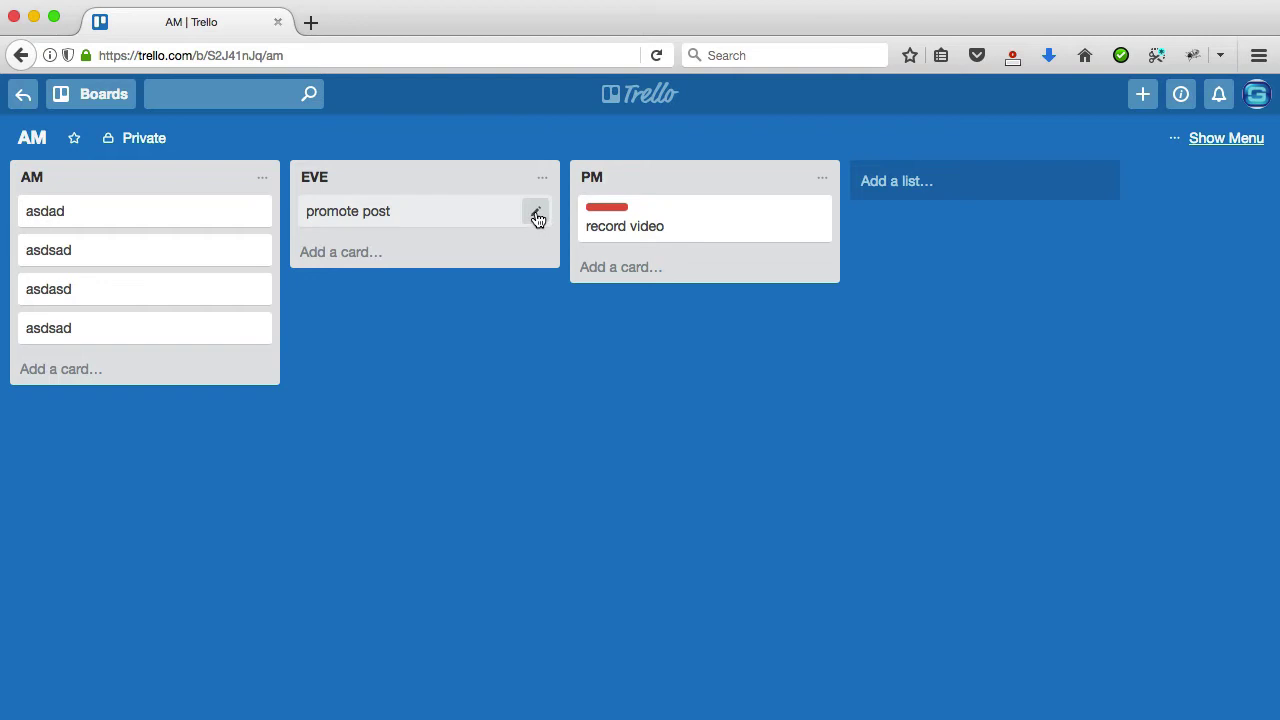
Step: View the due date settings of the "promote post" card and close them without saving
{"action": "left_click", "coordinate": [537, 218]}
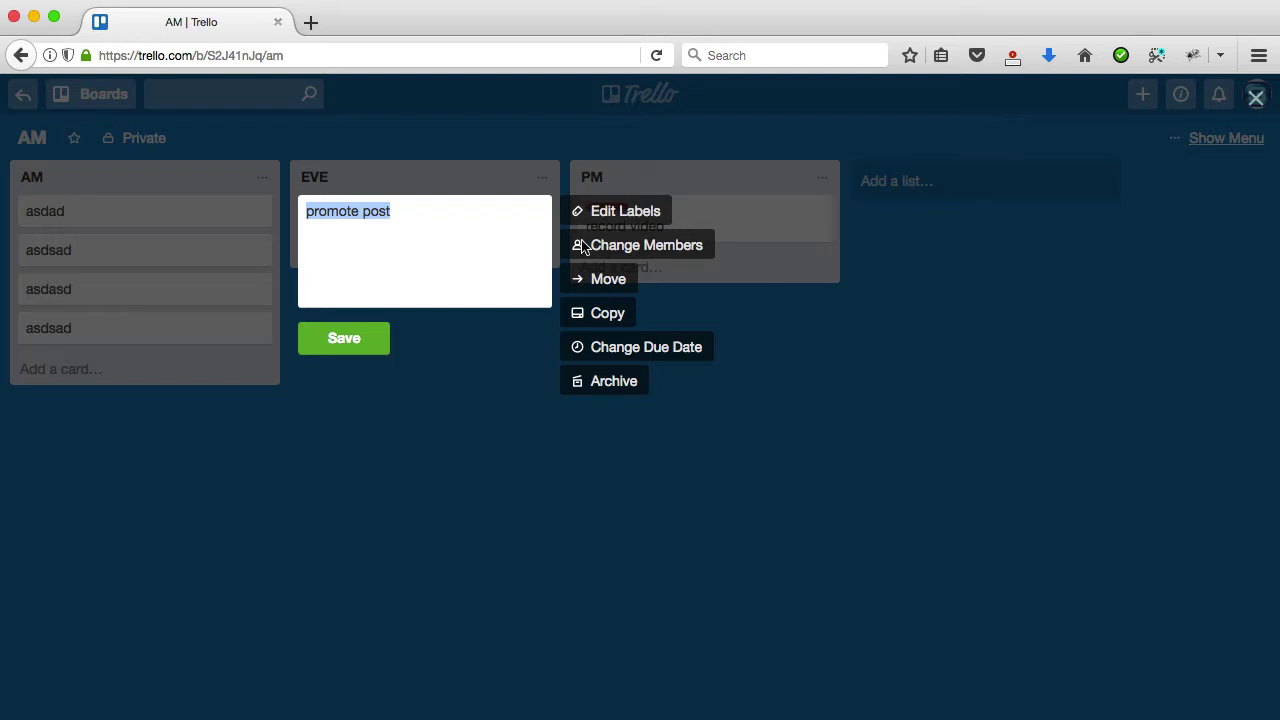
{"action": "left_click", "coordinate": [657, 347]}
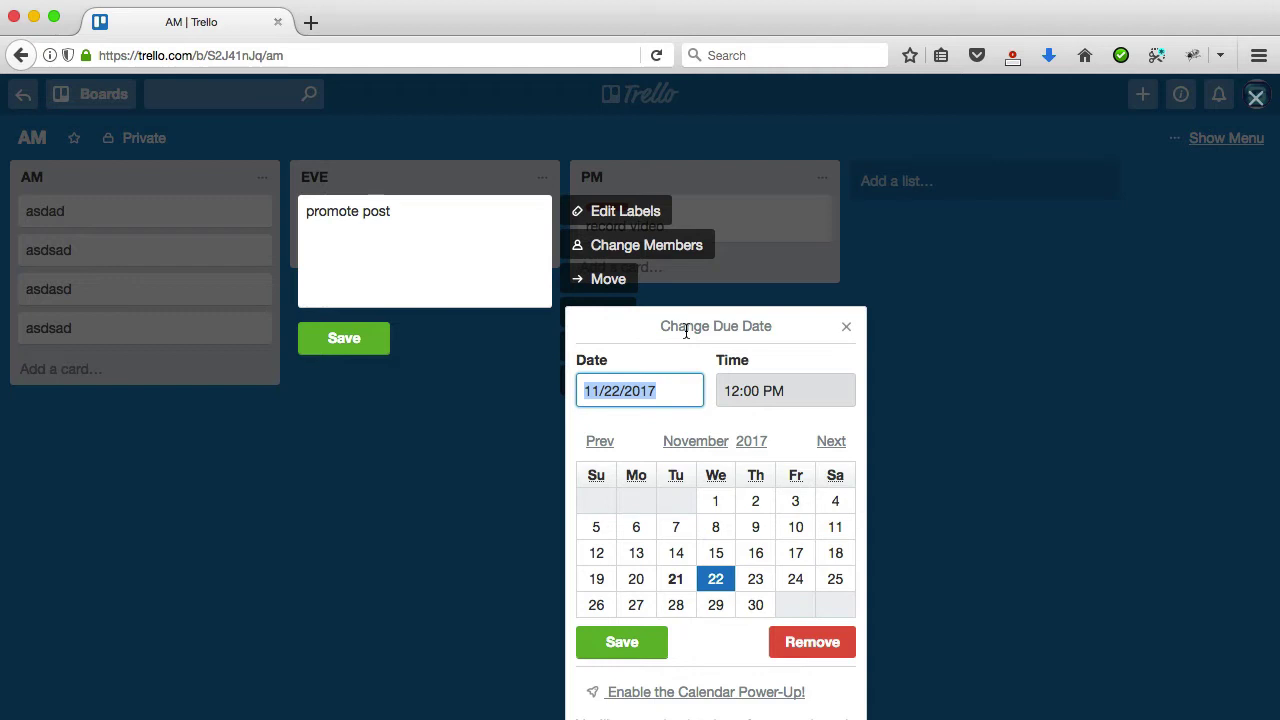
{"action": "left_click", "coordinate": [846, 327]}
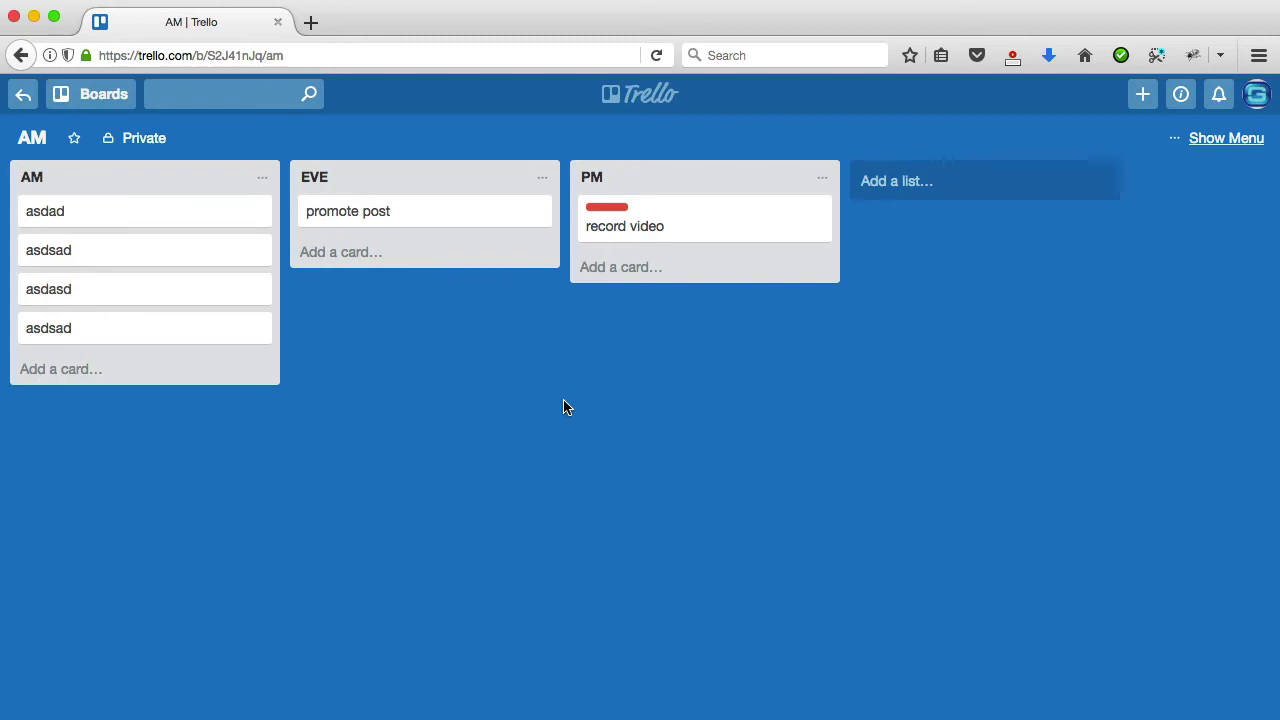
Step: Move "asdad" and "asdasd" from AM to EVE, ordering them as "asdasd", "asdad" above "promote post"
{"action": "left_click_drag", "start_coordinate": [177, 226], "coordinate": [399, 216]}
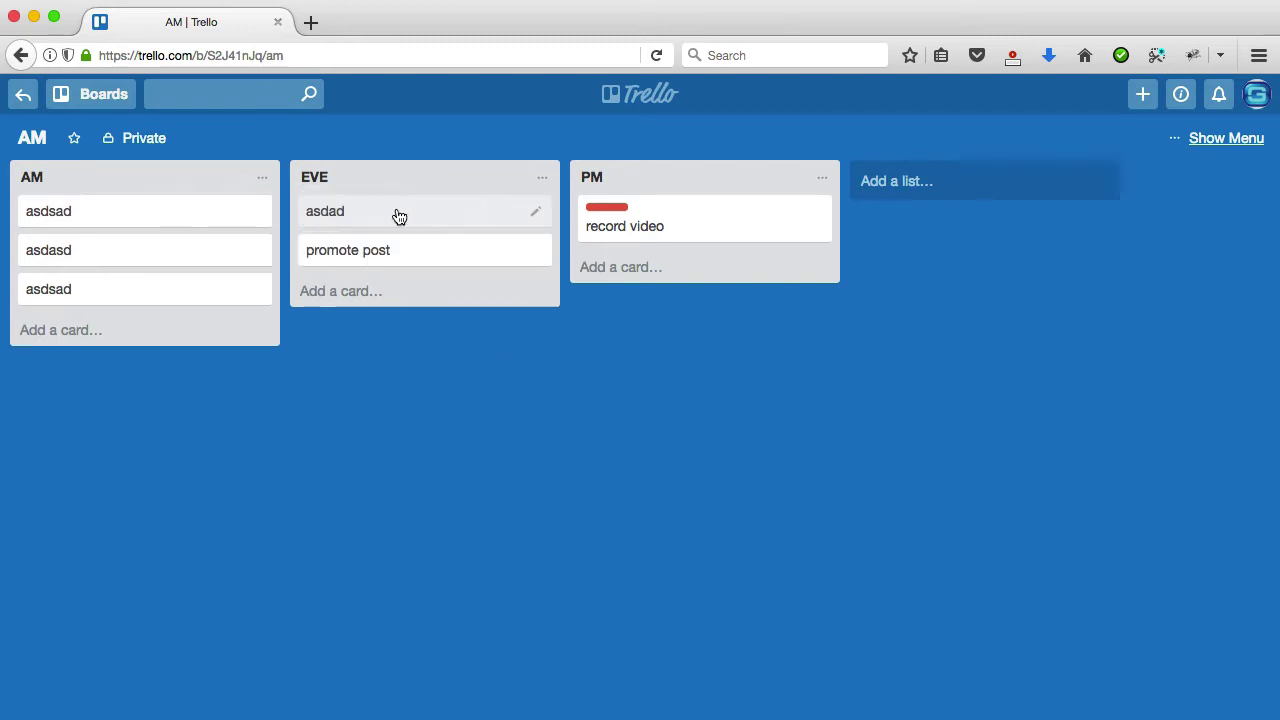
{"action": "left_click_drag", "start_coordinate": [183, 260], "coordinate": [397, 265]}
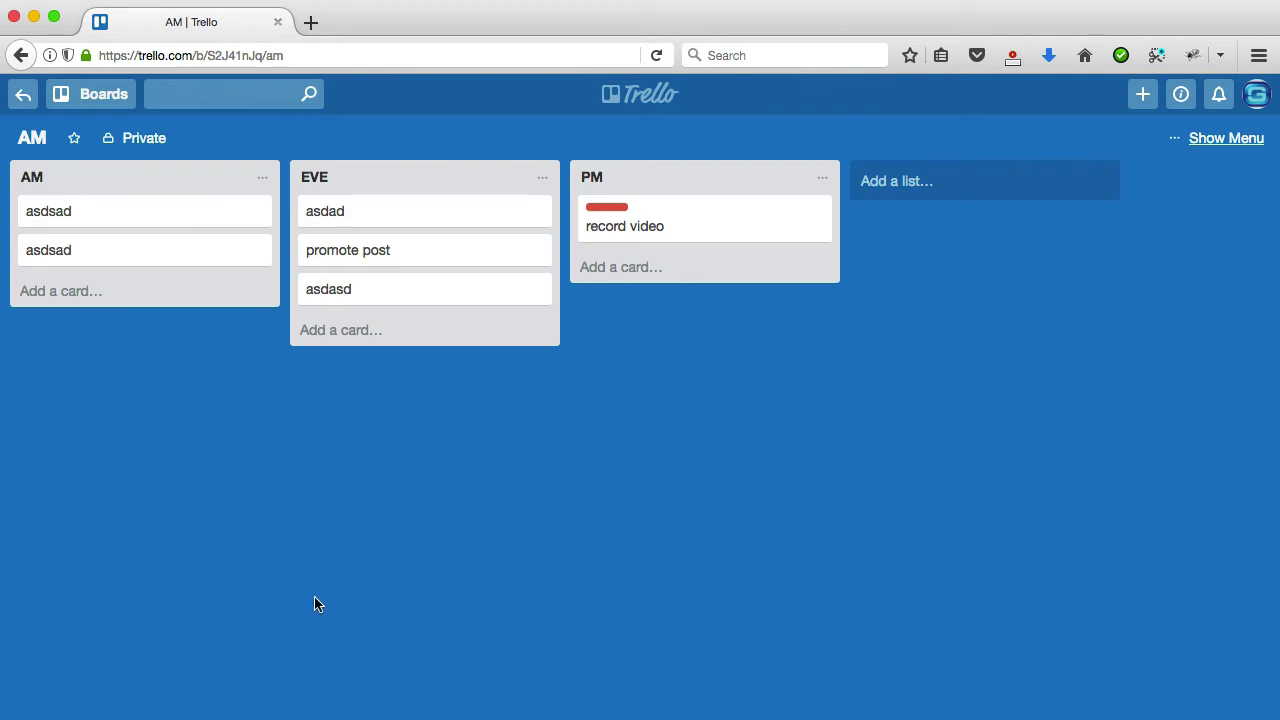
{"action": "left_click_drag", "start_coordinate": [367, 291], "coordinate": [363, 211]}
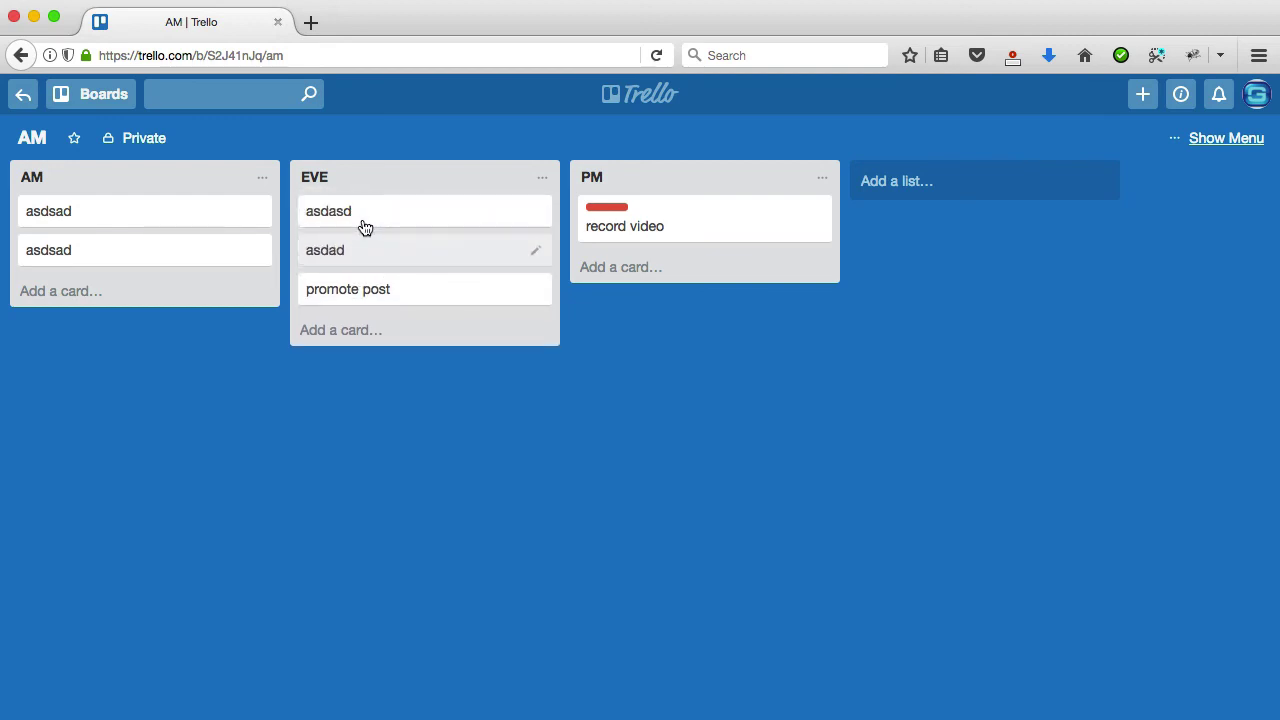
Step: Swap the two "asdsad" cards in the AM list and move the upper one below "record video" in PM
{"action": "left_click_drag", "start_coordinate": [117, 251], "coordinate": [123, 203]}
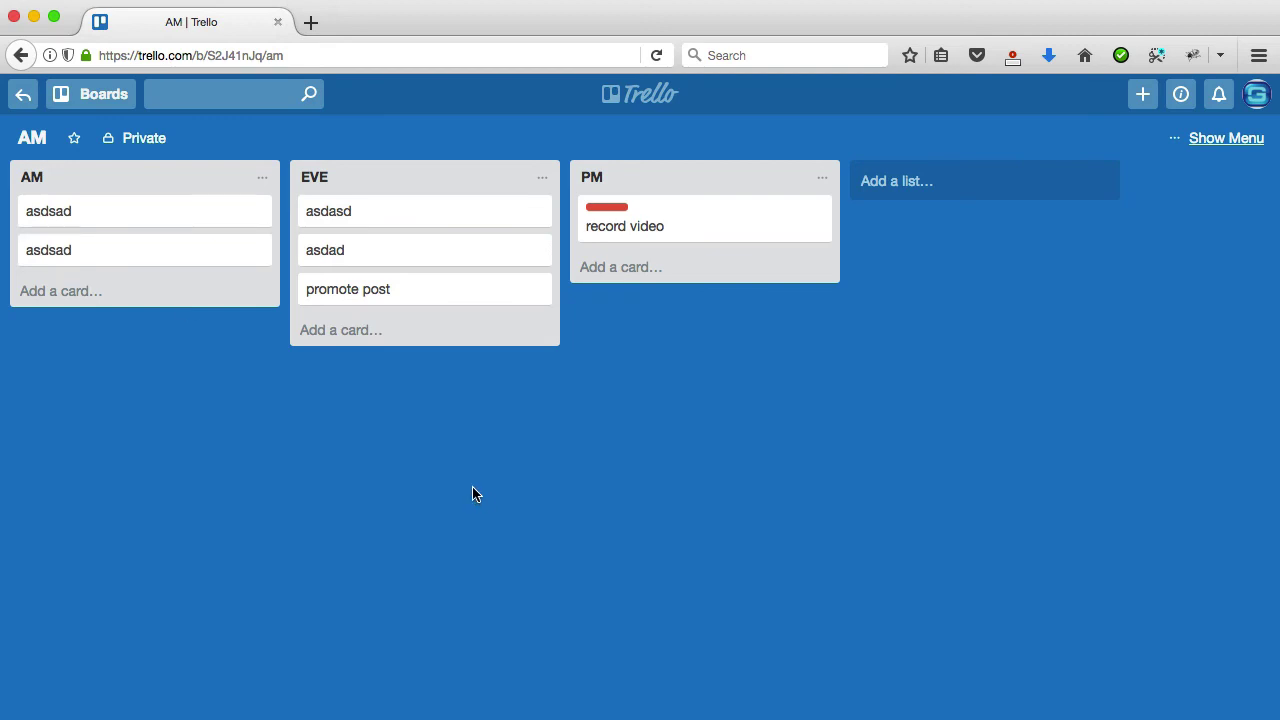
{"action": "left_click_drag", "start_coordinate": [217, 222], "coordinate": [634, 249]}
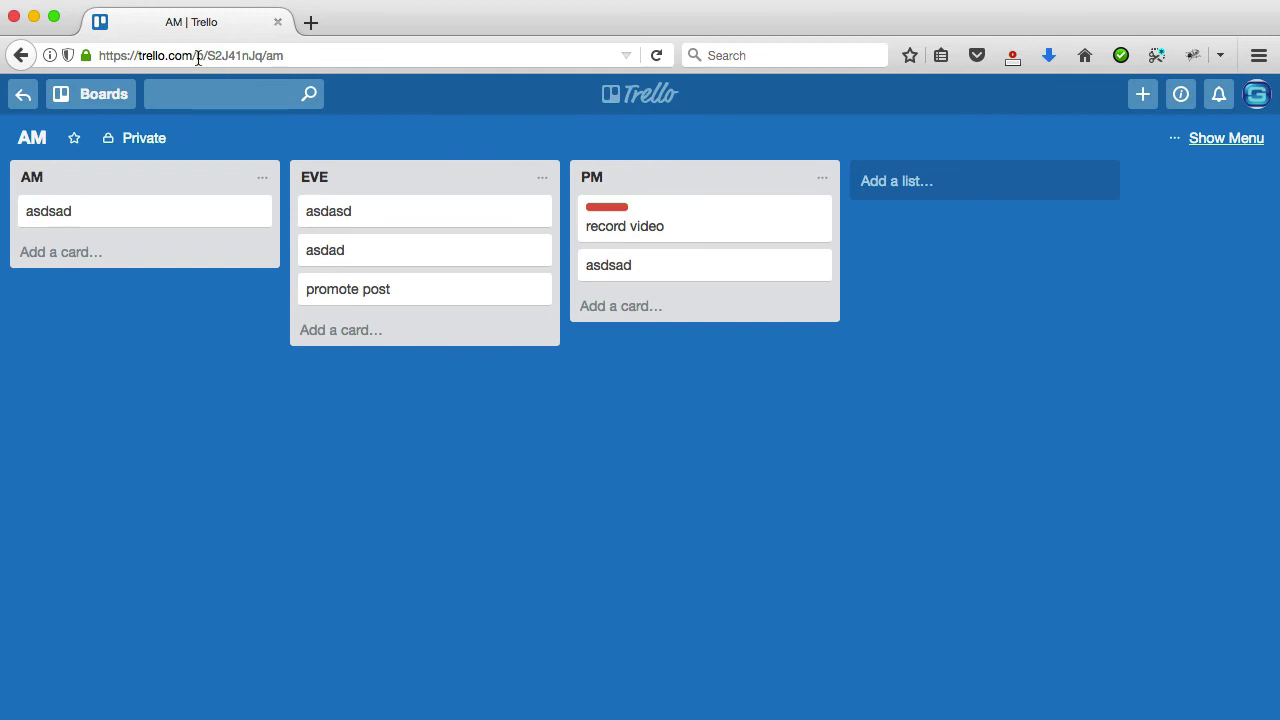
Step: Shorten the page address to trello.com and load the Trello home page
{"action": "left_click_drag", "start_coordinate": [197, 55], "coordinate": [530, 104]}
{"action": "key", "text": "BackSpace"}
{"action": "key", "text": "Return"}
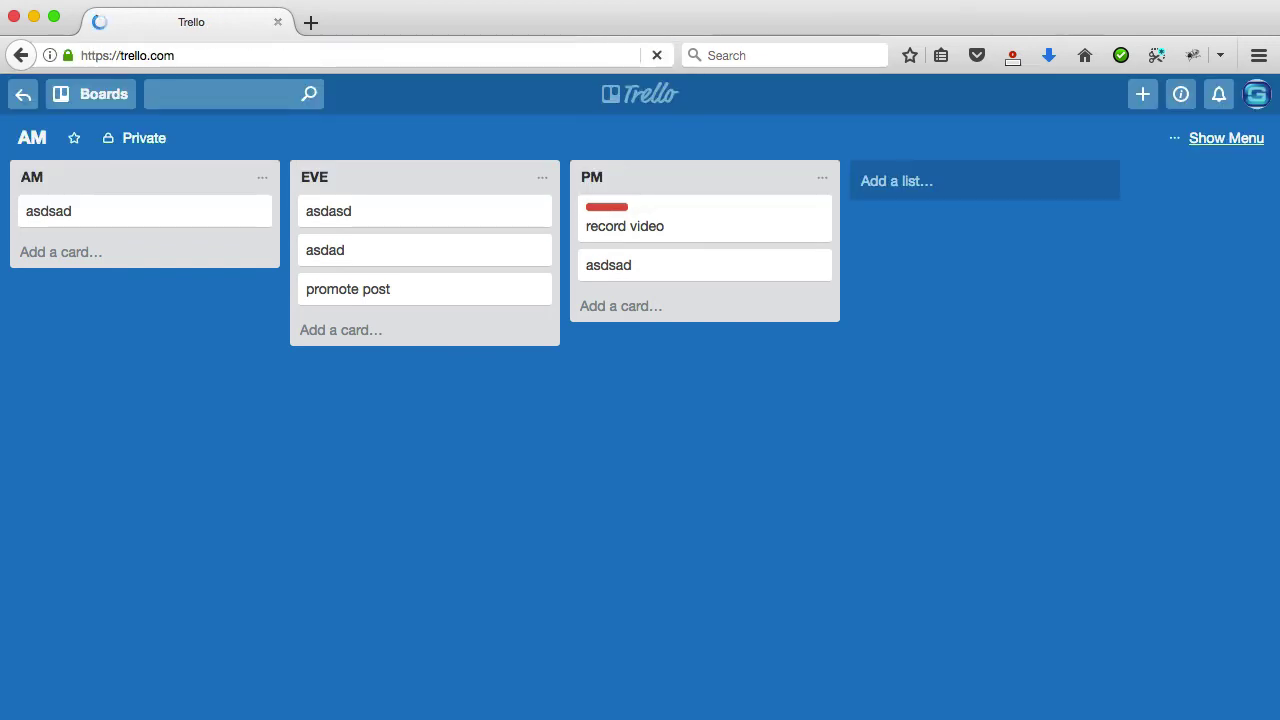